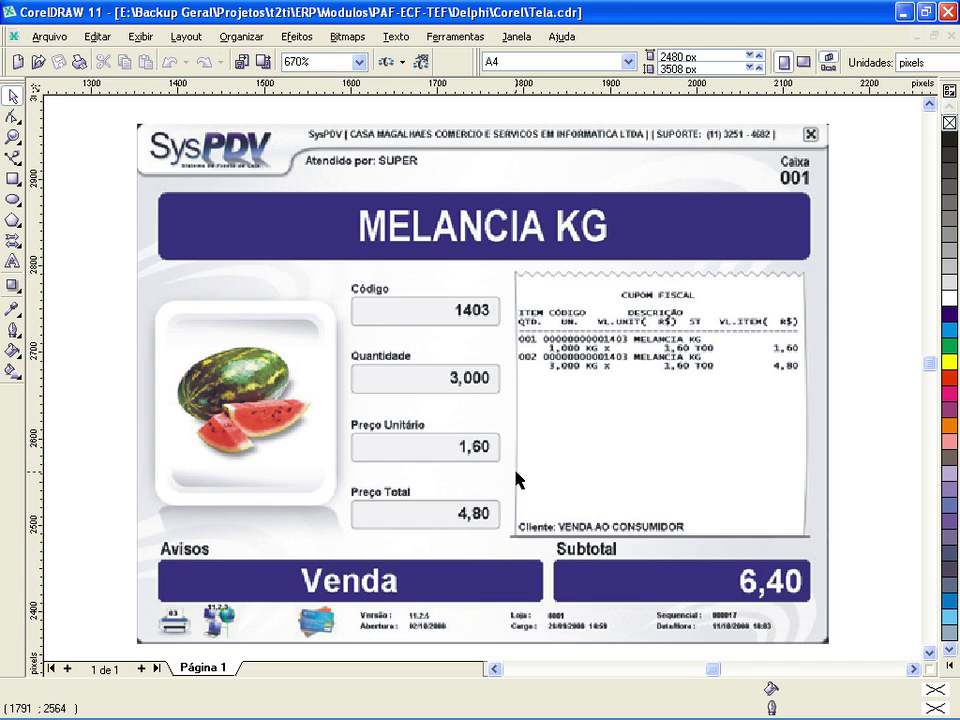
# - Enlarge the SysPDV reference image towards the Paf Ecf layout, to about 909 by 682 px
pyautogui.press('F3')
pyautogui.press('z')
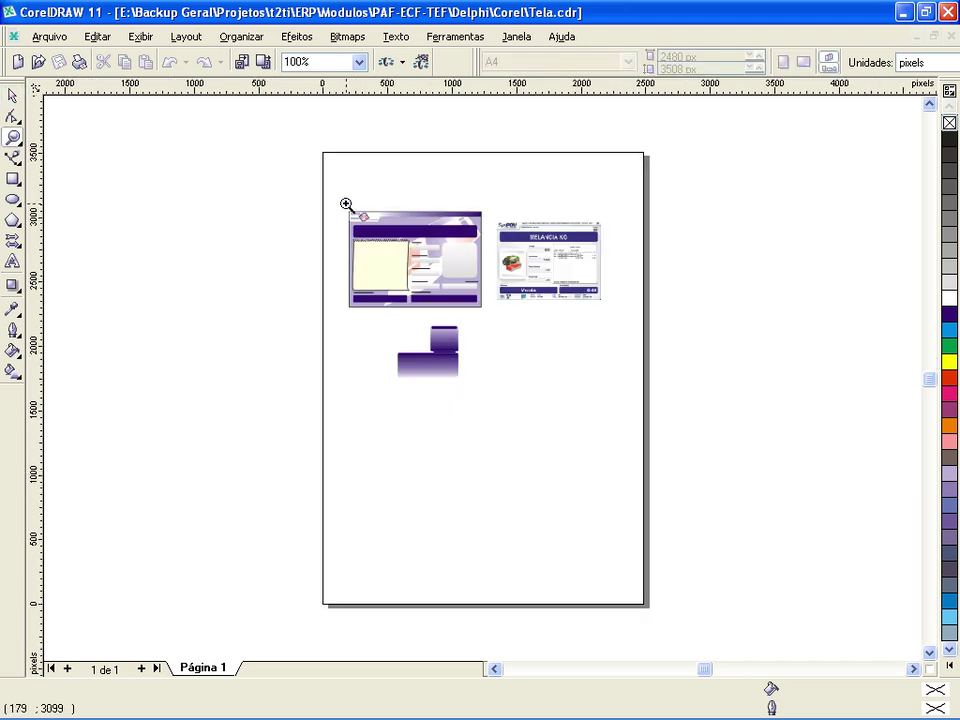
pyautogui.moveTo(346, 209); pyautogui.dragTo(486, 312)
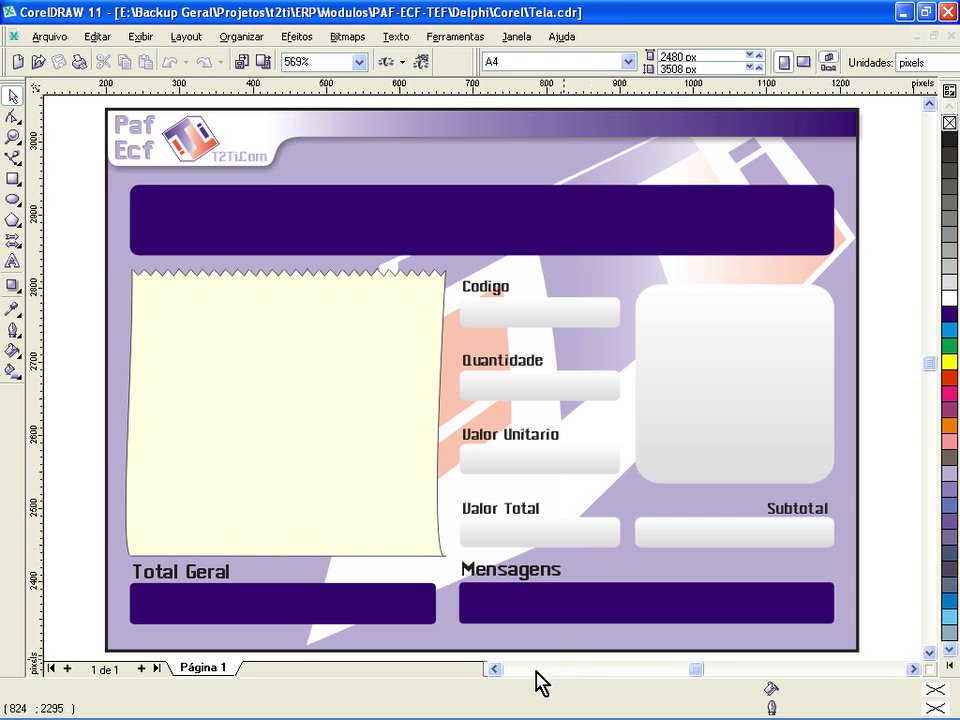
pyautogui.press('F3')
pyautogui.press('z')
pyautogui.moveTo(346, 204); pyautogui.dragTo(606, 311)
pyautogui.click(601, 374)
pyautogui.moveTo(551, 271); pyautogui.dragTo(511, 241)
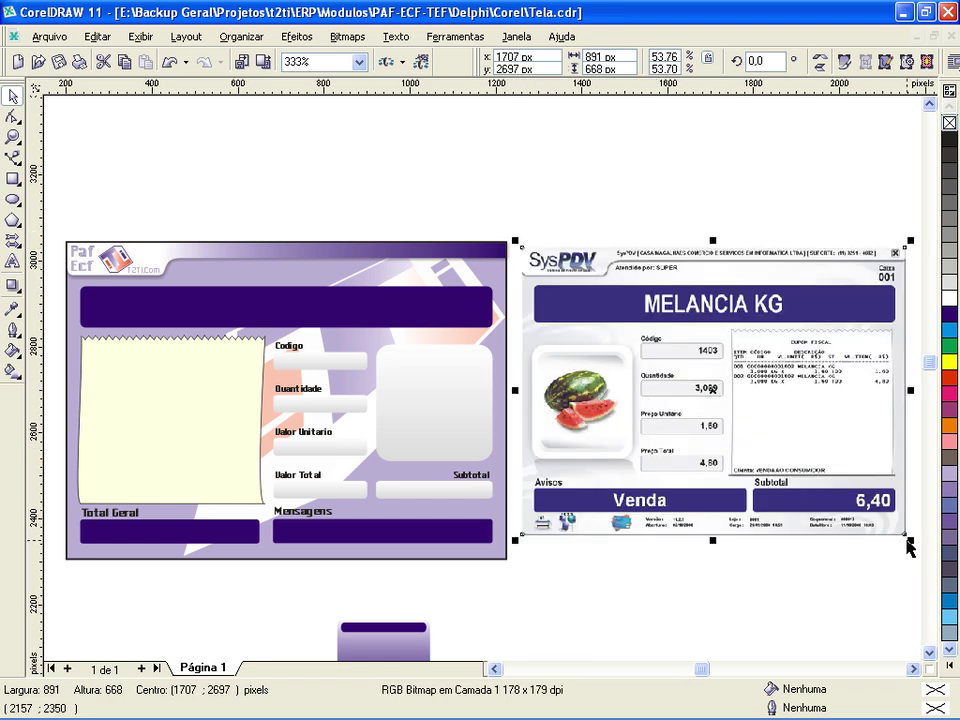
pyautogui.moveTo(908, 540); pyautogui.dragTo(917, 545)
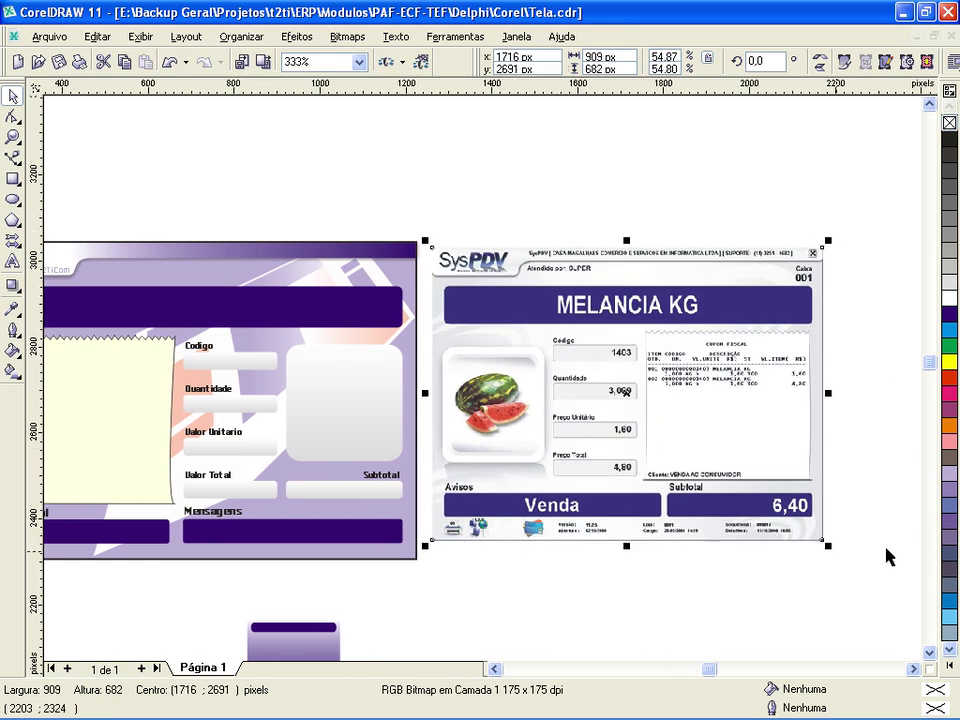
pyautogui.click(495, 669)
pyautogui.click(591, 605)
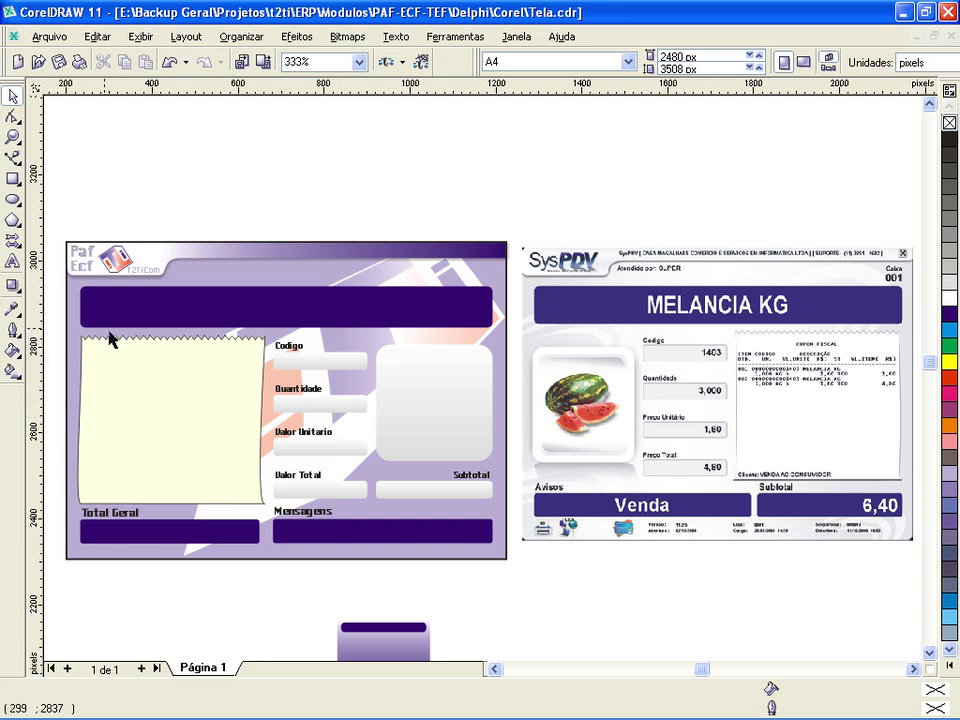
# - Examine the Paf Ecf layout beside the SysPDV reference and the purple gradient shapes below it
pyautogui.press('z')
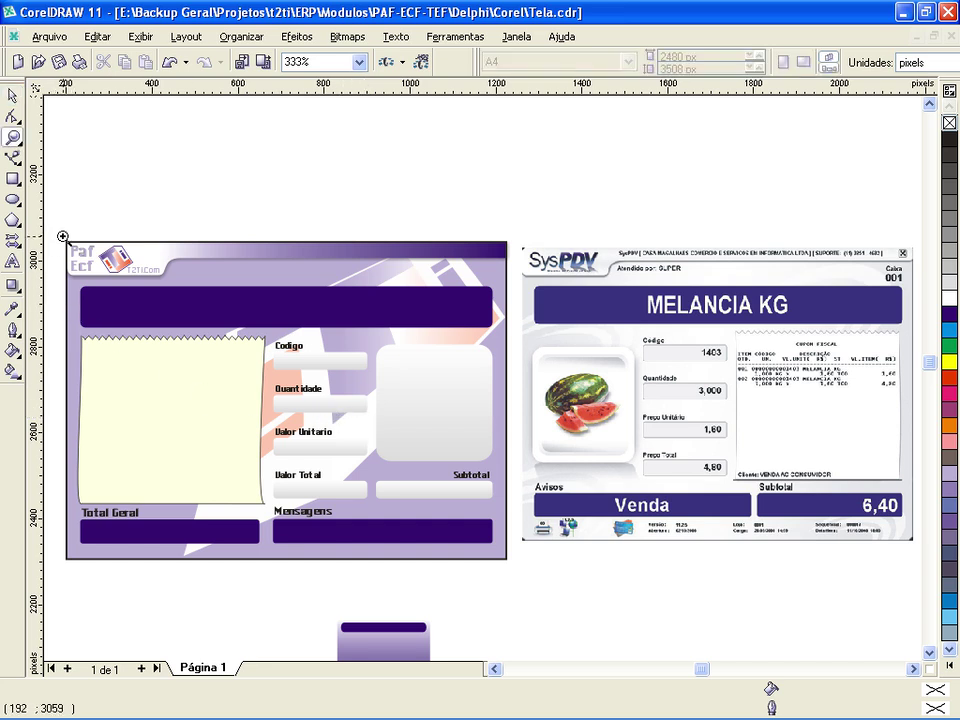
pyautogui.moveTo(60, 238); pyautogui.dragTo(509, 566)
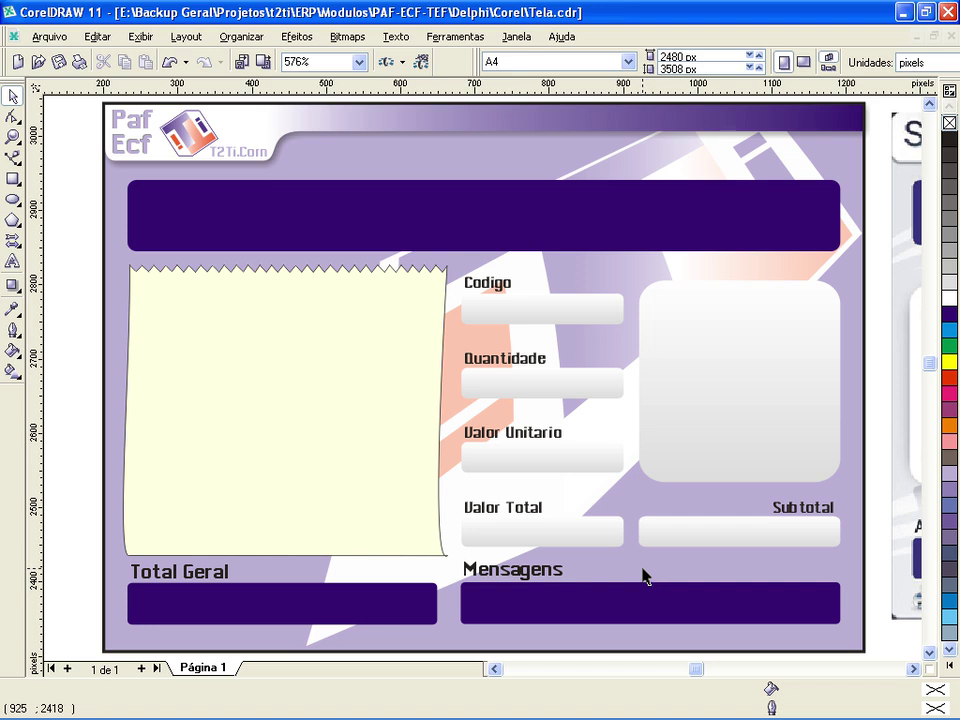
pyautogui.press('F4')
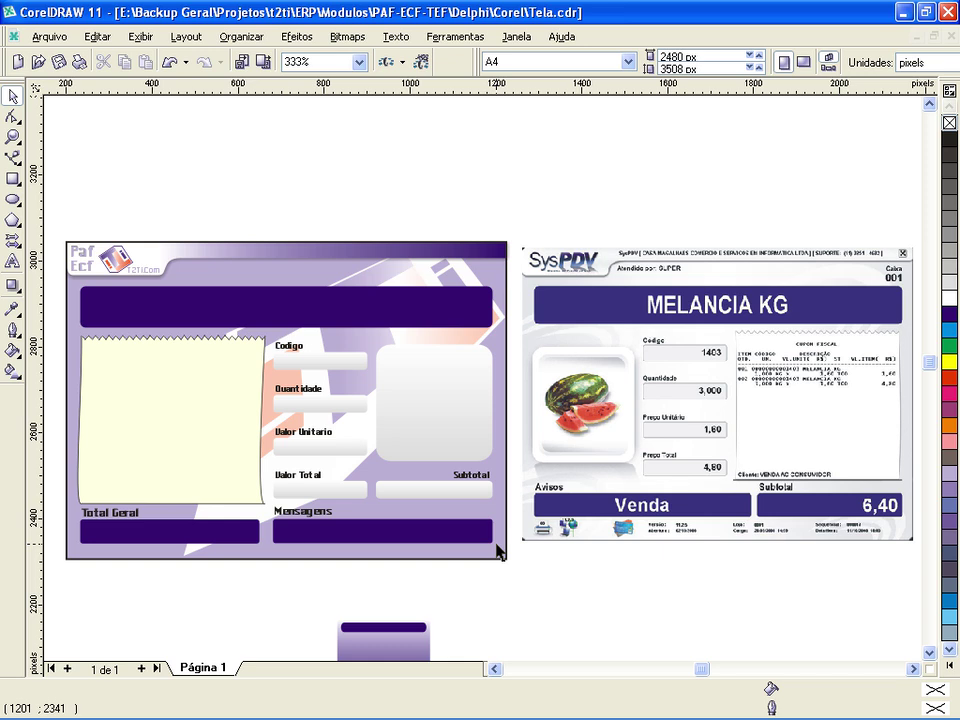
pyautogui.press('F2')
pyautogui.moveTo(54, 228); pyautogui.dragTo(516, 586)
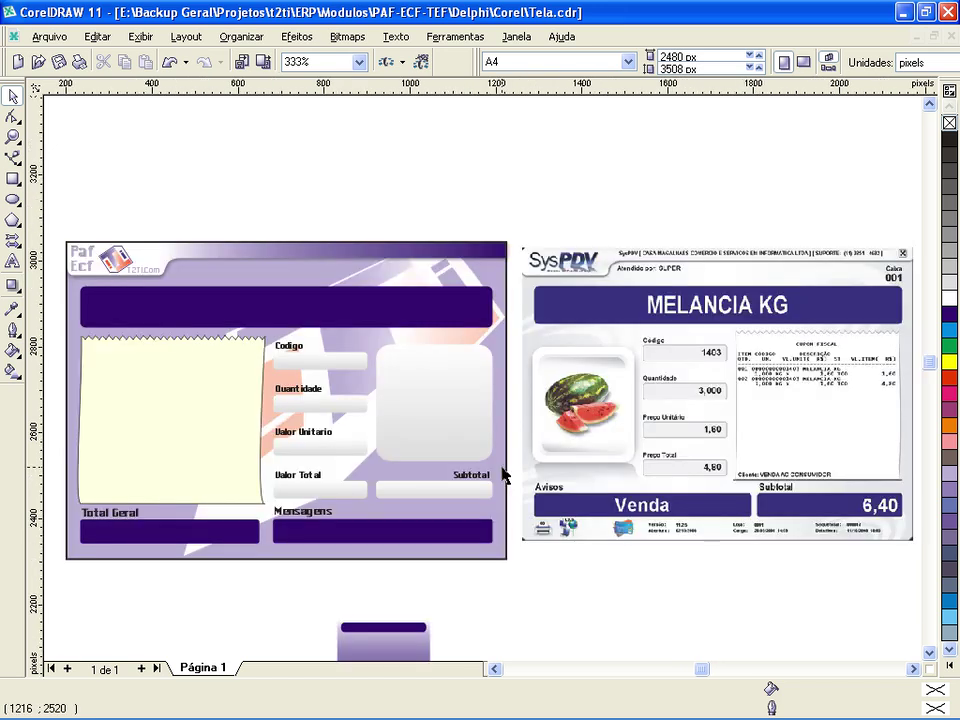
pyautogui.scroll(-1, 507, 476)
pyautogui.click(928, 652)
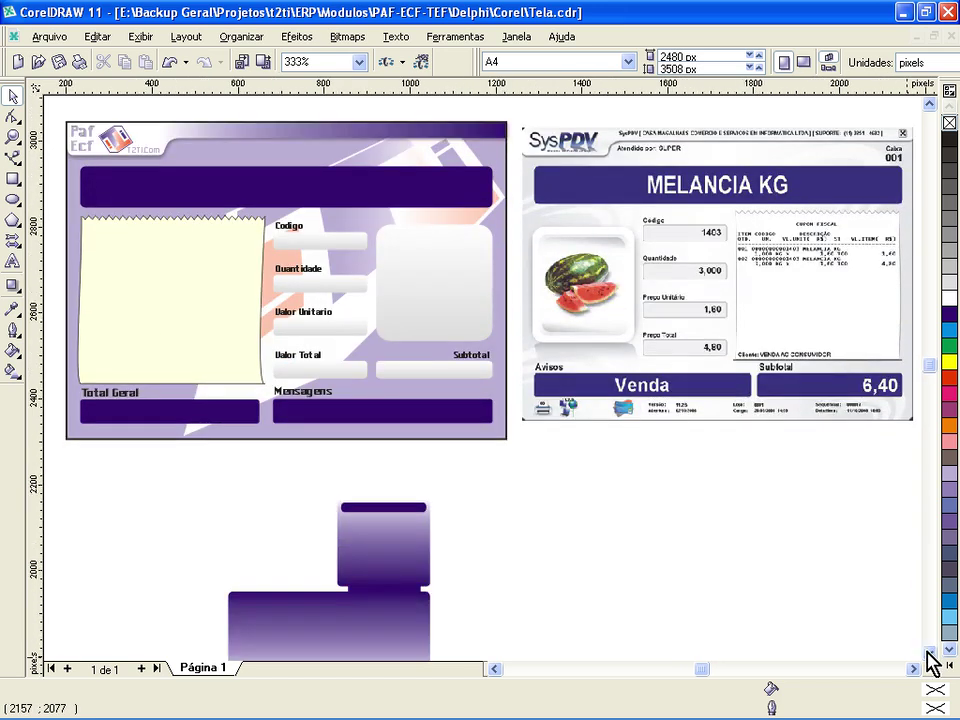
pyautogui.press('z')
pyautogui.moveTo(200, 368); pyautogui.dragTo(450, 557)
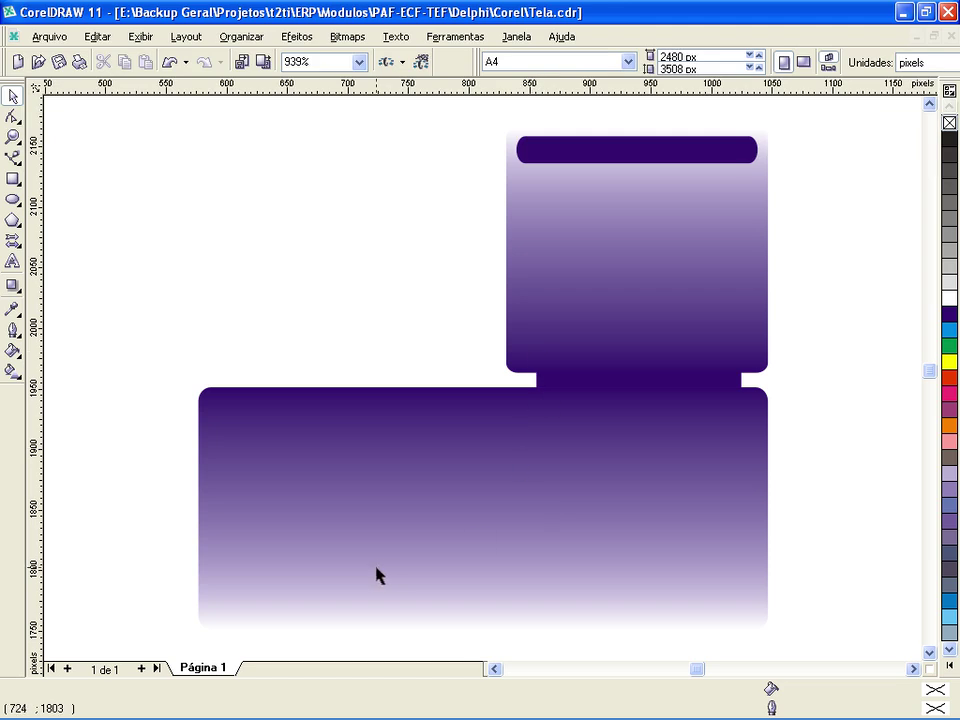
pyautogui.scroll(-3, 377, 570)
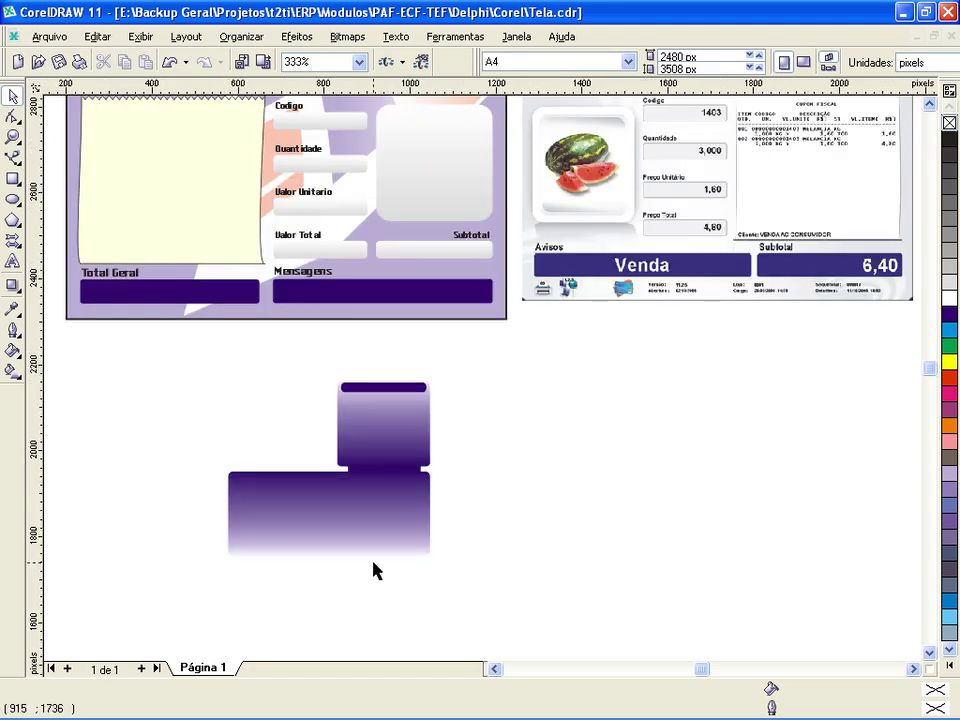
pyautogui.scroll(-3, 373, 570)
pyautogui.press('z')
pyautogui.moveTo(348, 210)
pyautogui.mouseDown()
pyautogui.moveTo(496, 388)
pyautogui.moveTo(484, 384)
pyautogui.mouseUp()
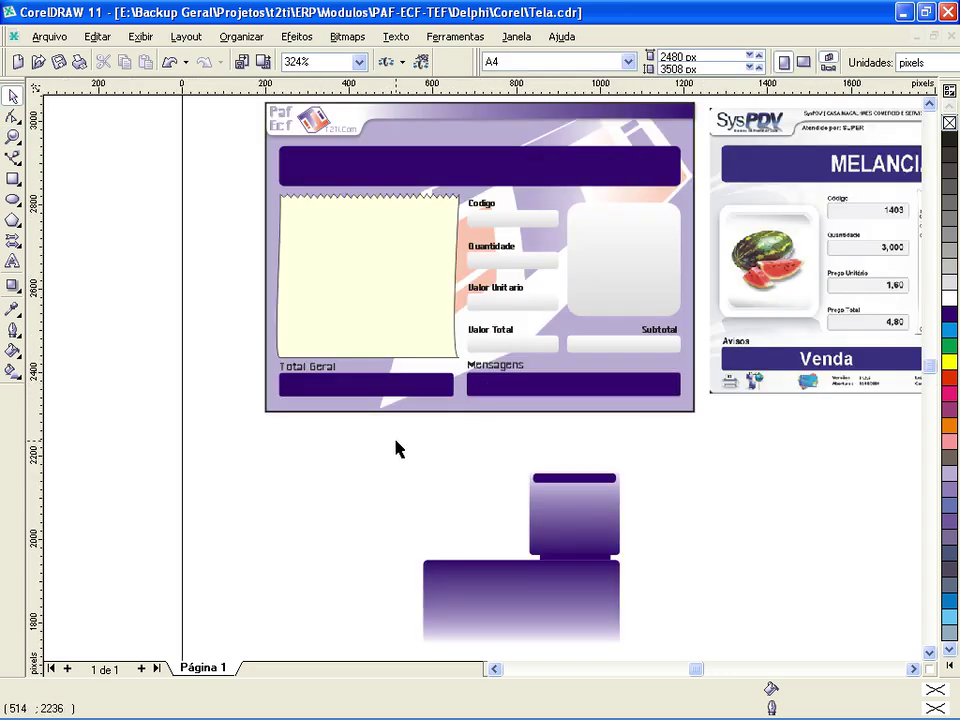
# - Export only the selected Paf Ecf layout objects to the Imagens folder as JPEG Tela, at 300 dpi in 24-bit RGB
pyautogui.press('F3')
pyautogui.press('z')
pyautogui.moveTo(338, 198); pyautogui.dragTo(486, 329)
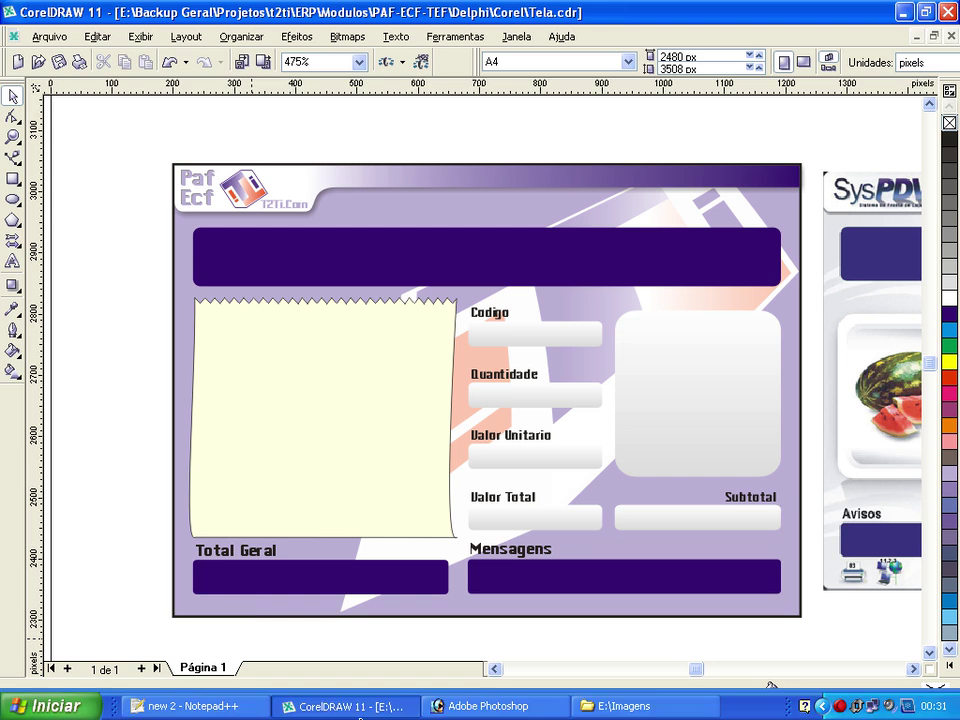
pyautogui.moveTo(142, 144); pyautogui.dragTo(815, 636)
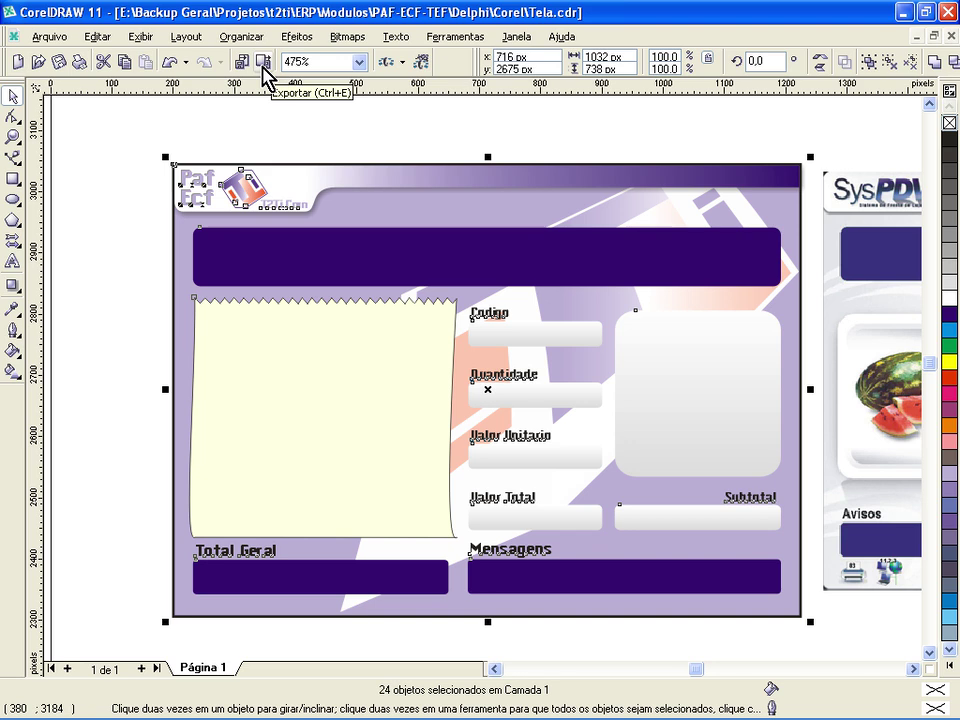
pyautogui.click(263, 63)
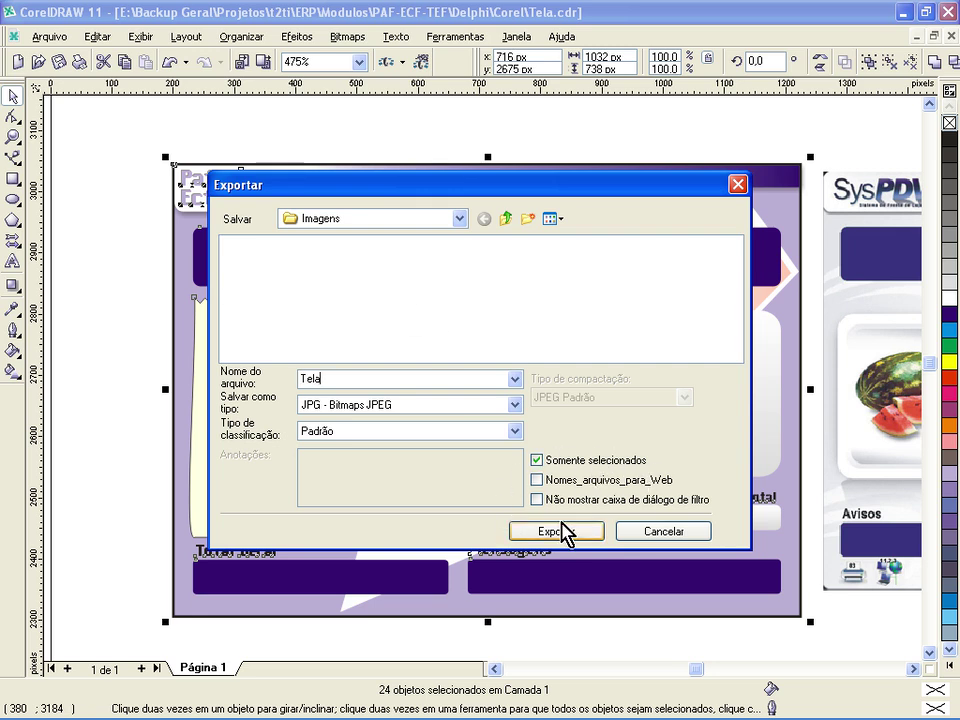
pyautogui.click(558, 531)
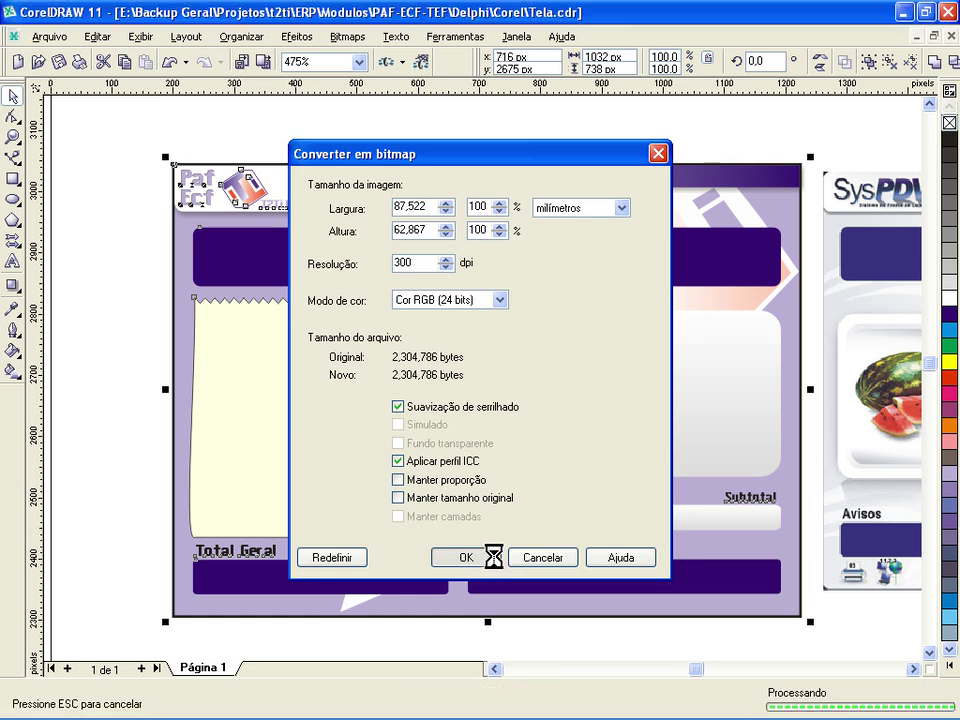
pyautogui.click(497, 557)
pyautogui.click(486, 505)
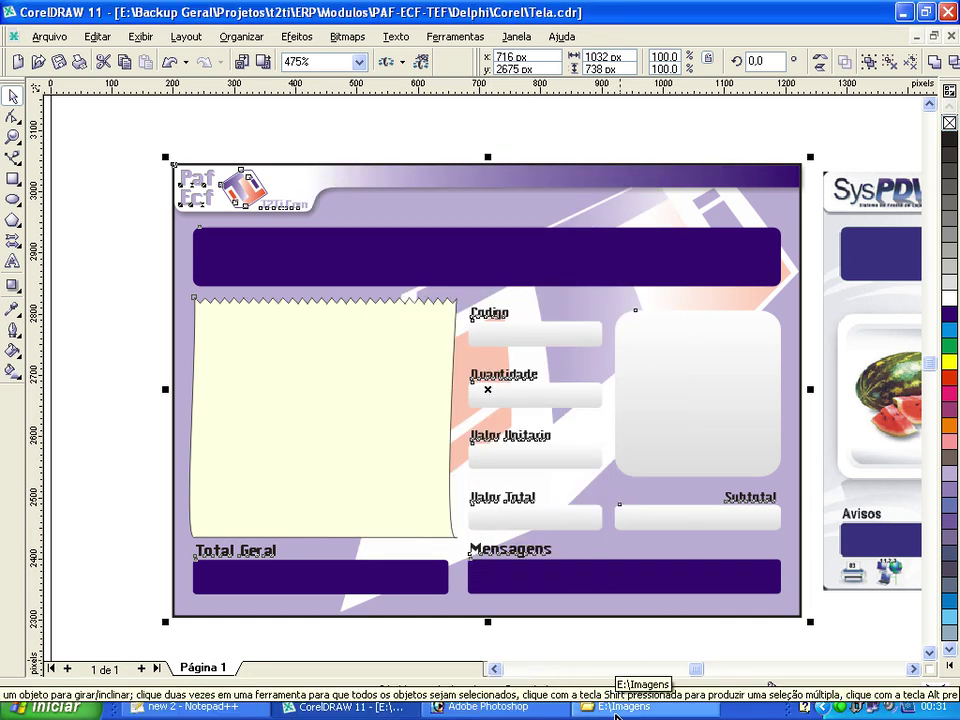
# - Check the exported file in E:\Imagens, switch to Adobe Photoshop and open Tela.jpg maximized with the palettes hidden
pyautogui.click(612, 706)
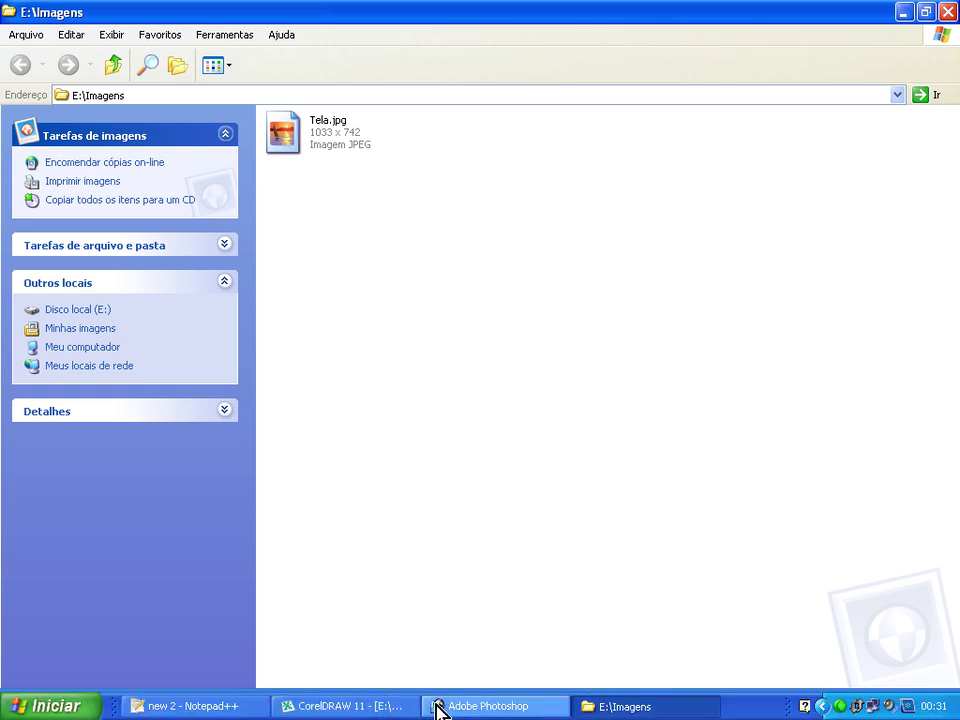
pyautogui.click(476, 706)
pyautogui.click(22, 35)
pyautogui.click(28, 70)
pyautogui.click(328, 133)
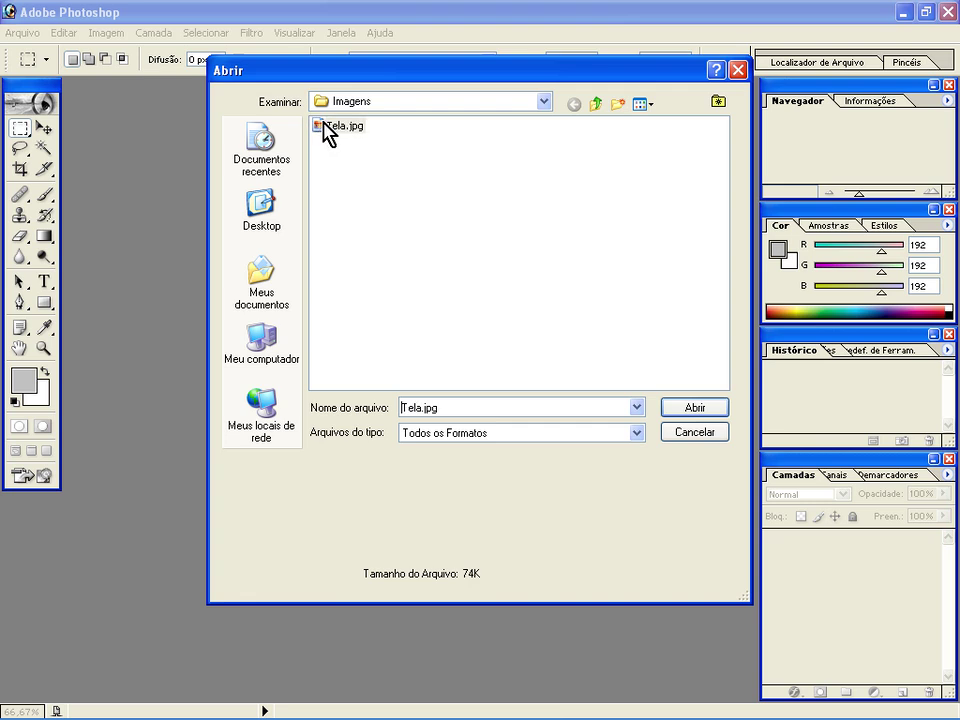
pyautogui.click(695, 407)
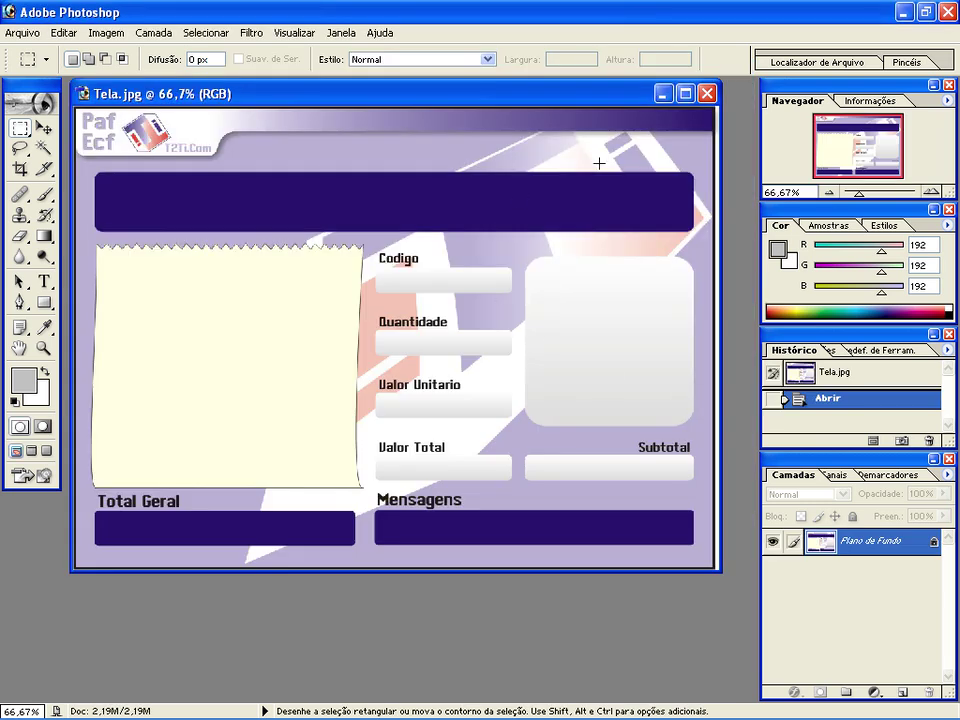
pyautogui.click(685, 93)
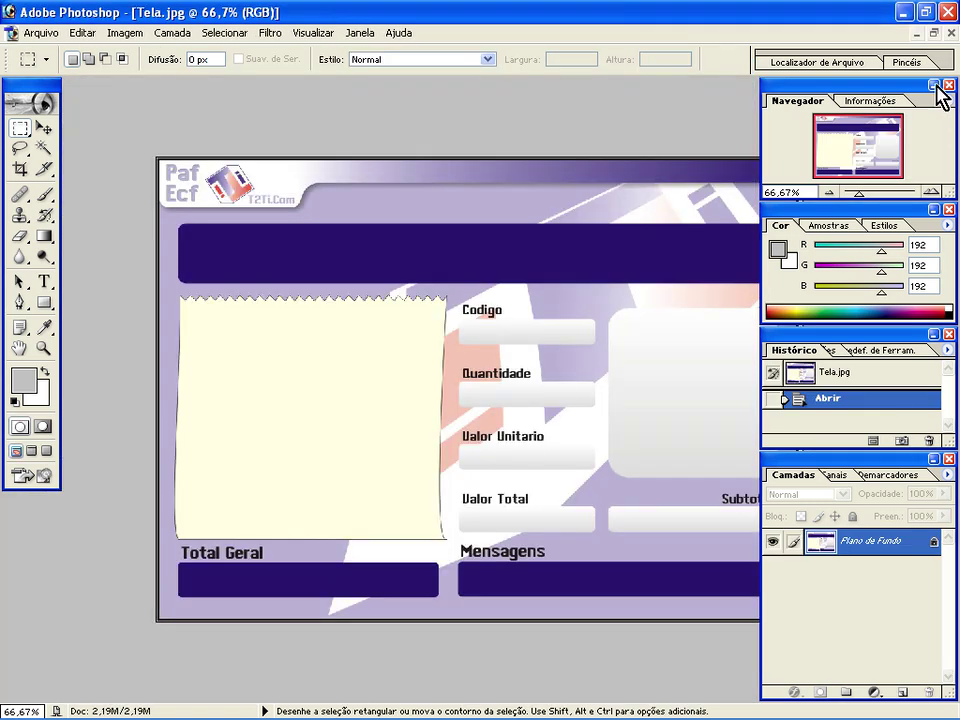
pyautogui.press('Tab')
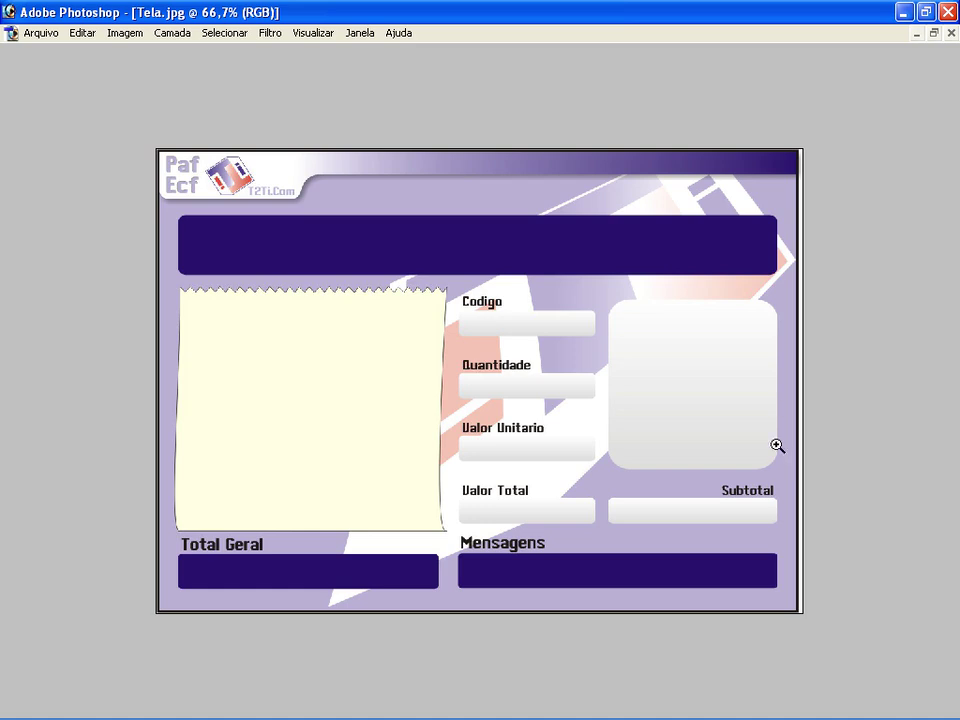
# - Inspect the border and outer margin along the right side of Tela.jpg up close
pyautogui.moveTo(835, 452); pyautogui.dragTo(825, 450)
pyautogui.keyDown('alt'); pyautogui.click(855, 461); pyautogui.keyUp('alt')
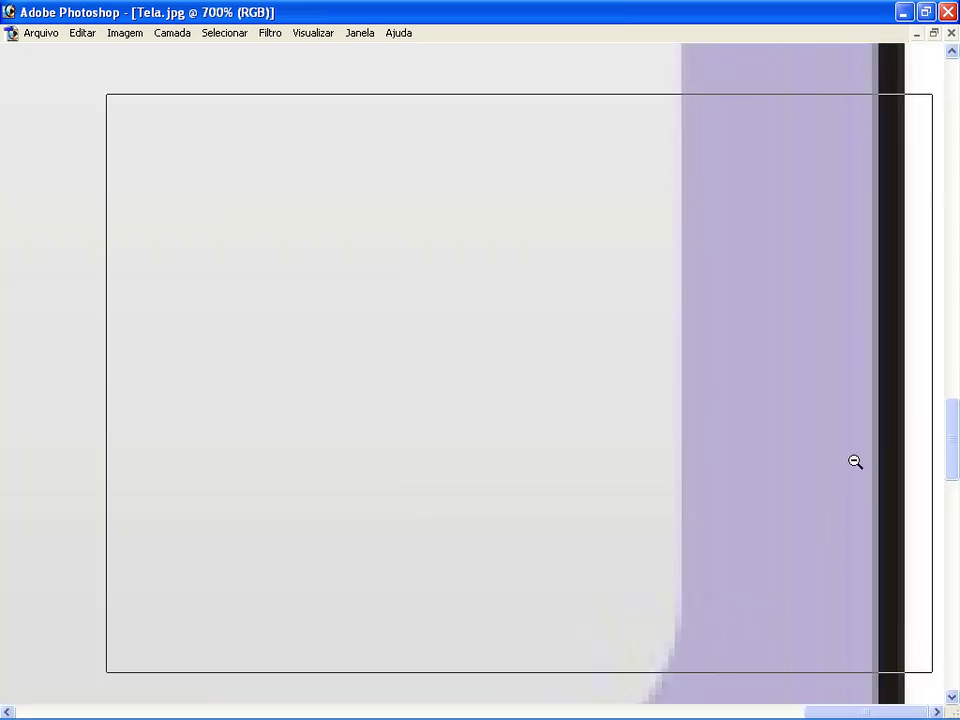
pyautogui.keyDown('alt'); pyautogui.click(855, 461); pyautogui.keyUp('alt')
pyautogui.keyDown('alt'); pyautogui.click(855, 461); pyautogui.keyUp('alt')
pyautogui.keyDown('alt'); pyautogui.click(855, 461); pyautogui.keyUp('alt')
pyautogui.keyDown('alt'); pyautogui.click(855, 461); pyautogui.keyUp('alt')
pyautogui.keyDown('alt'); pyautogui.click(855, 461); pyautogui.keyUp('alt')
pyautogui.keyDown('alt'); pyautogui.click(855, 461); pyautogui.keyUp('alt')
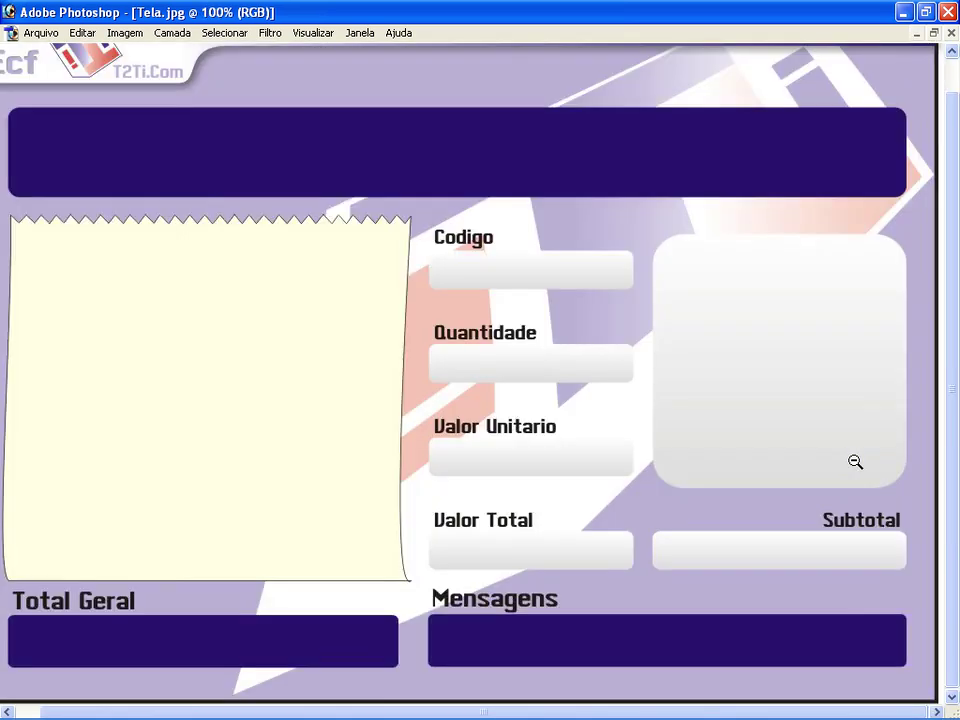
pyautogui.keyDown('alt'); pyautogui.click(855, 461); pyautogui.keyUp('alt')
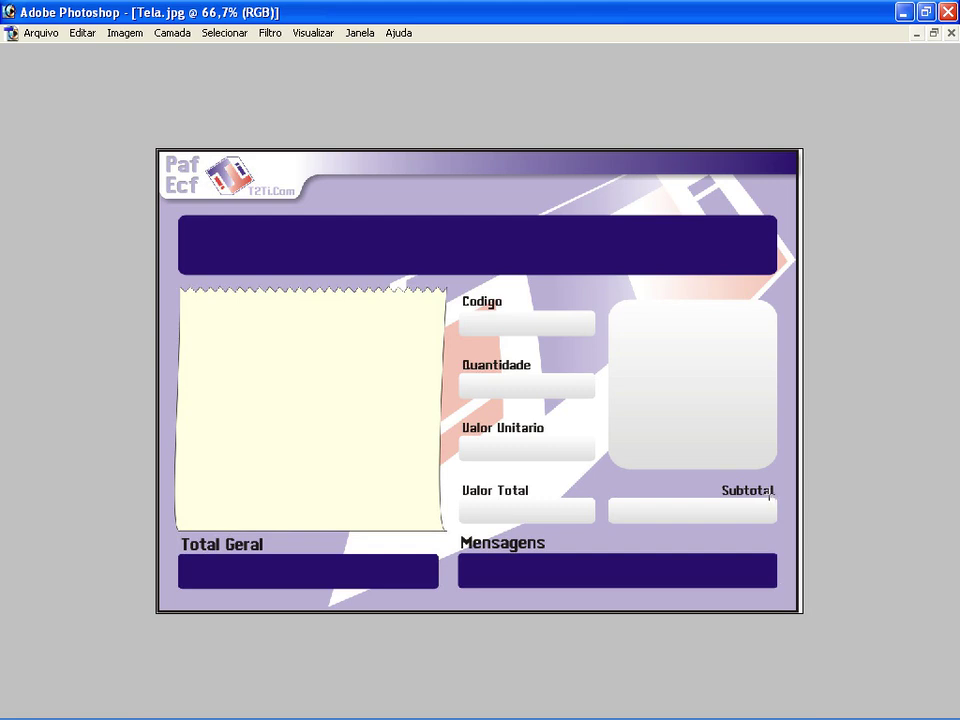
# - Switch back to CorelDRAW and inspect the shadow outside the border at the layout's upper-right corner
pyautogui.click(381, 707)
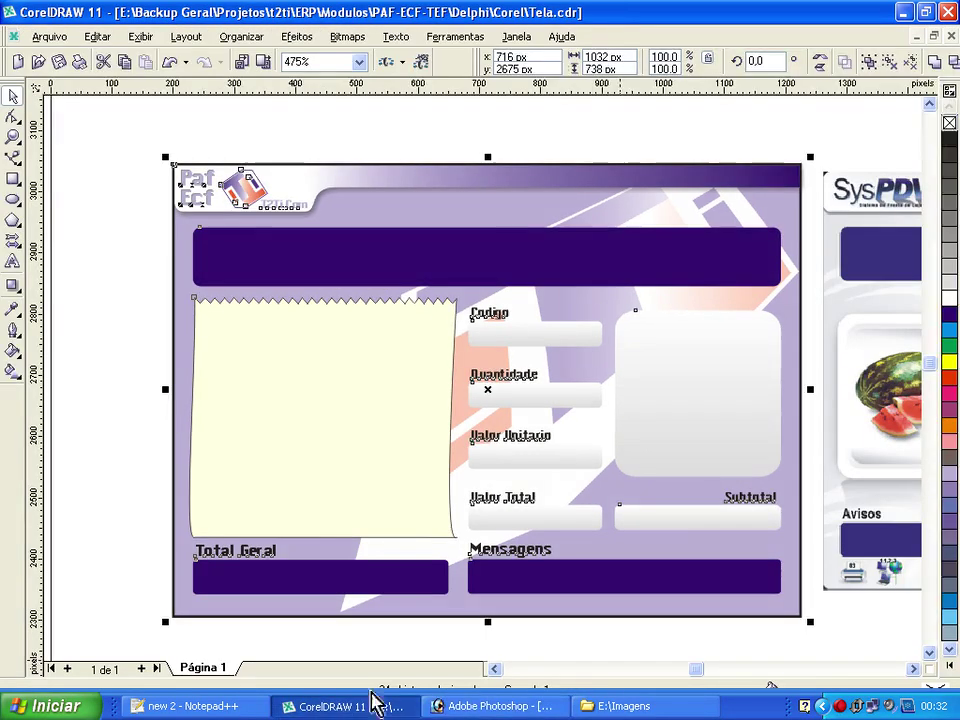
pyautogui.click(776, 133)
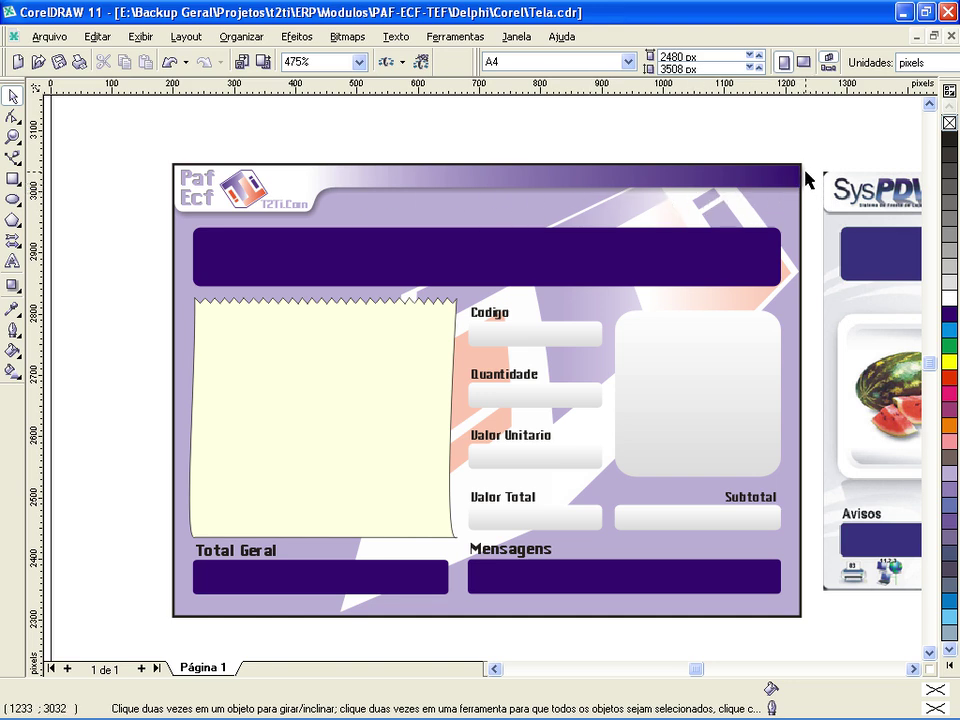
pyautogui.press('F2')
pyautogui.moveTo(754, 146); pyautogui.dragTo(821, 200)
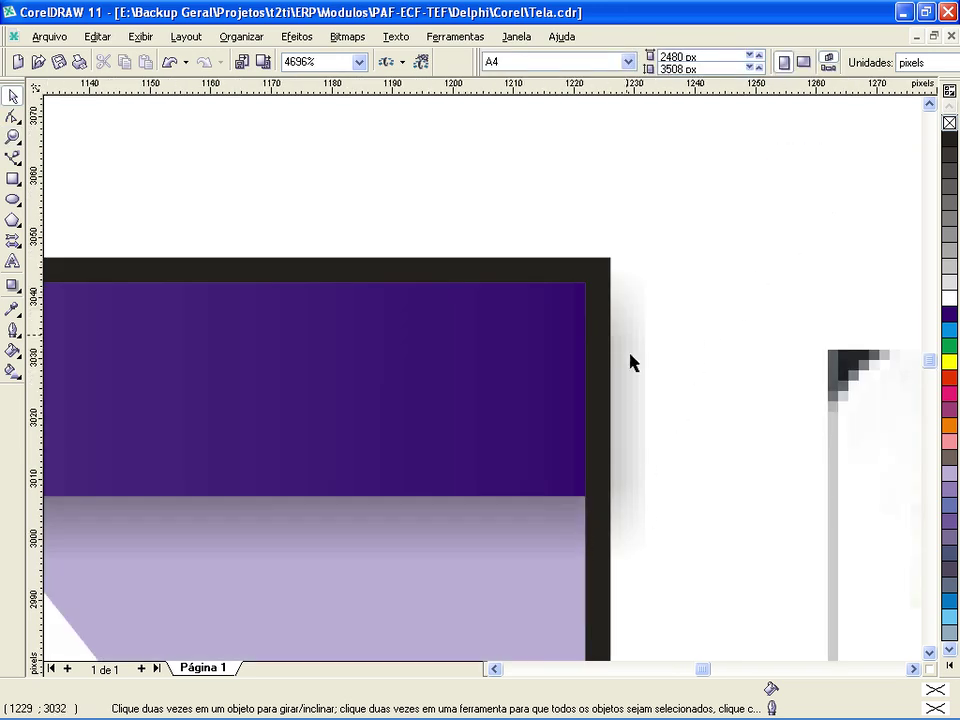
pyautogui.press('F3')
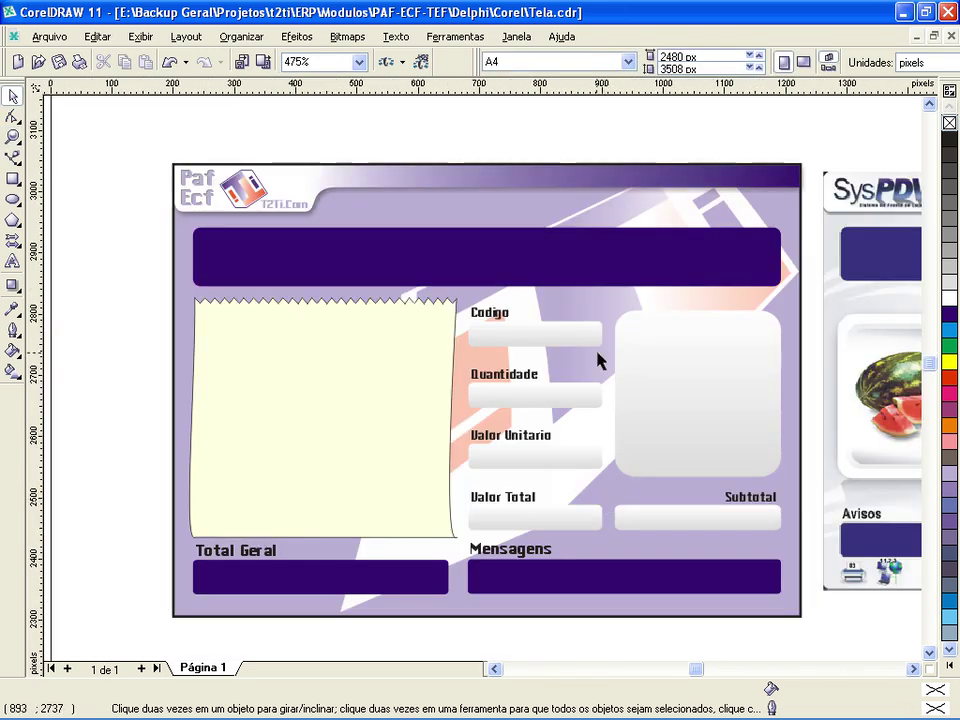
# - Switch back to Photoshop and draw a Crop frame around the whole Tela.jpg image
pyautogui.click(553, 717)
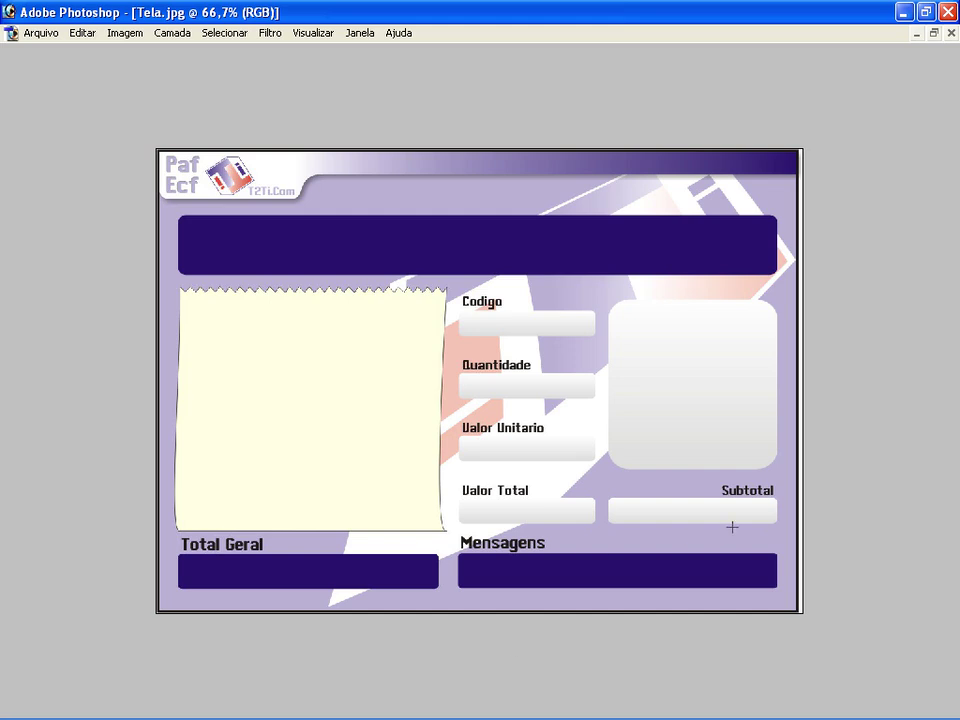
pyautogui.press('Tab')
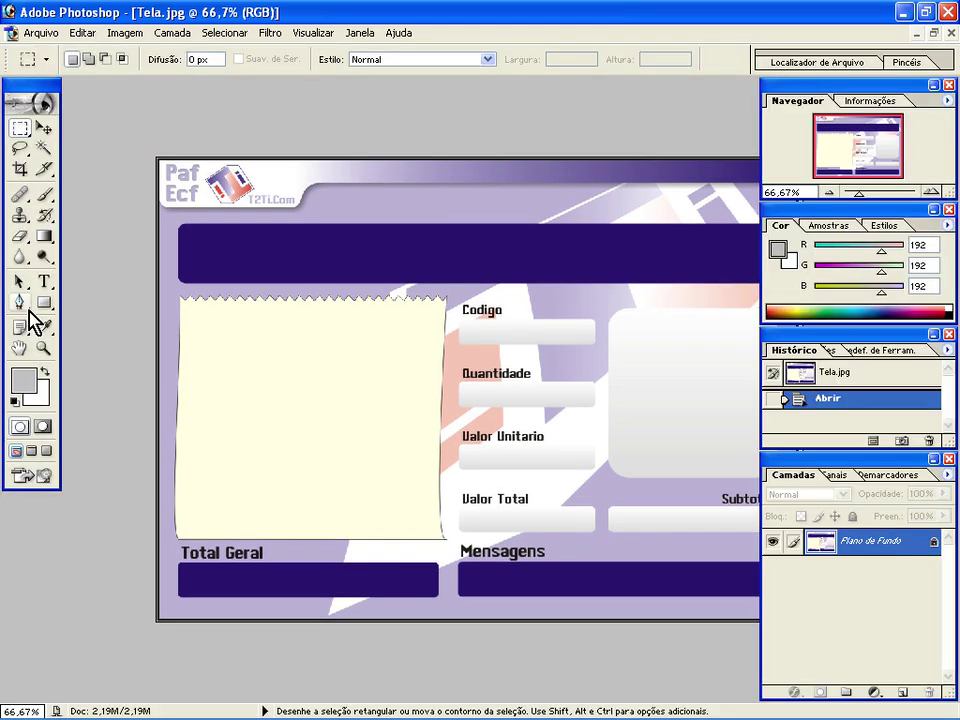
pyautogui.click(19, 168)
pyautogui.press('Tab')
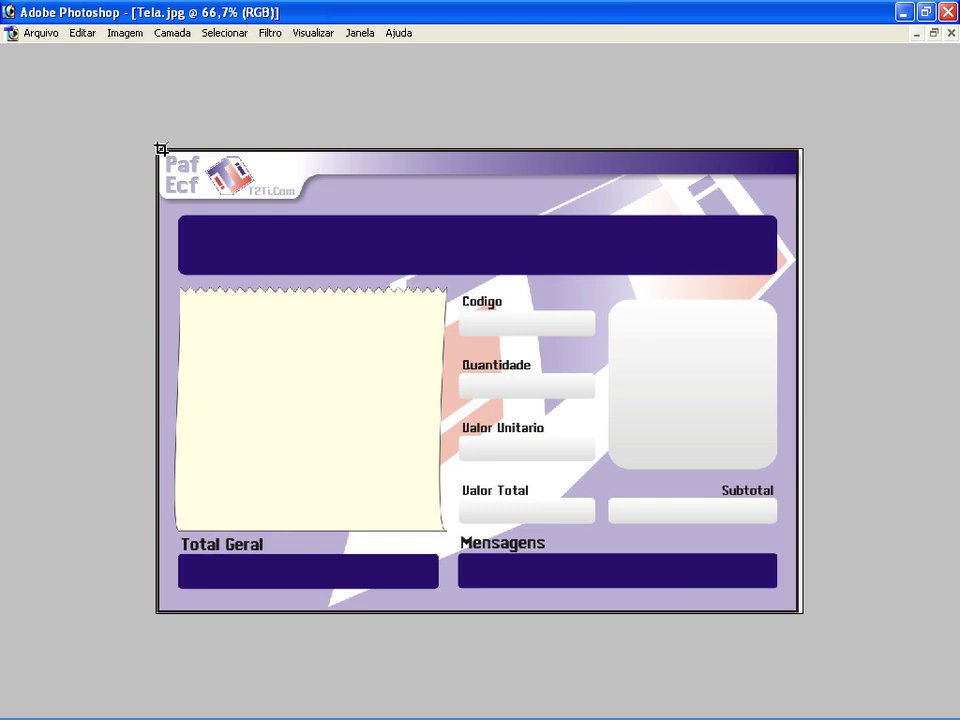
pyautogui.moveTo(830, 661); pyautogui.dragTo(836, 643)
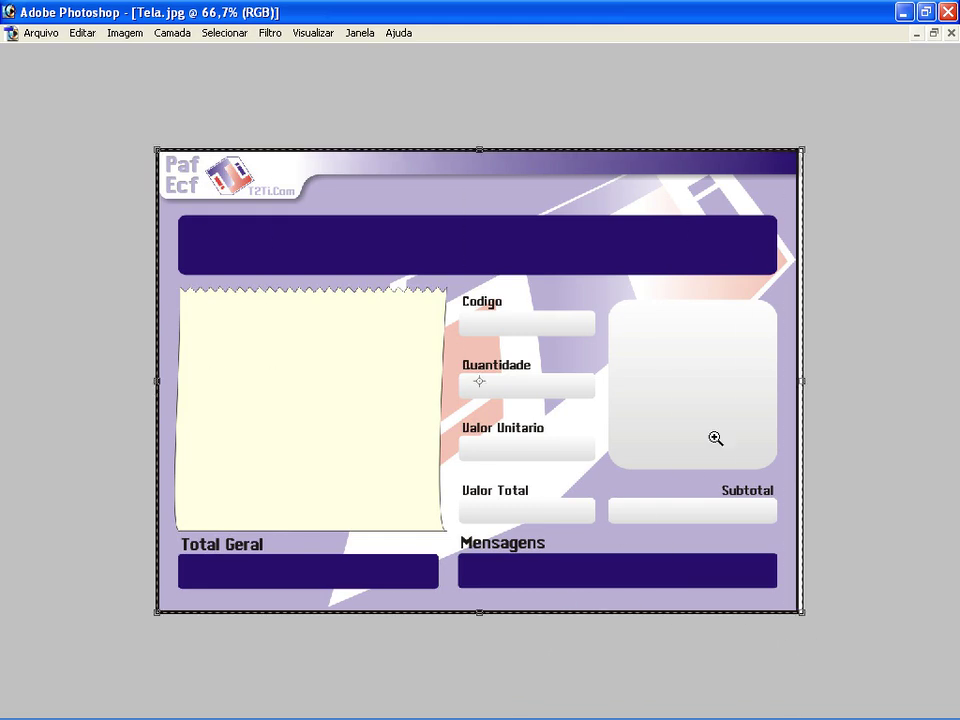
# - Pull the crop frame's right edge in to the outer edge of the layout's black border
pyautogui.moveTo(783, 362); pyautogui.dragTo(825, 392)
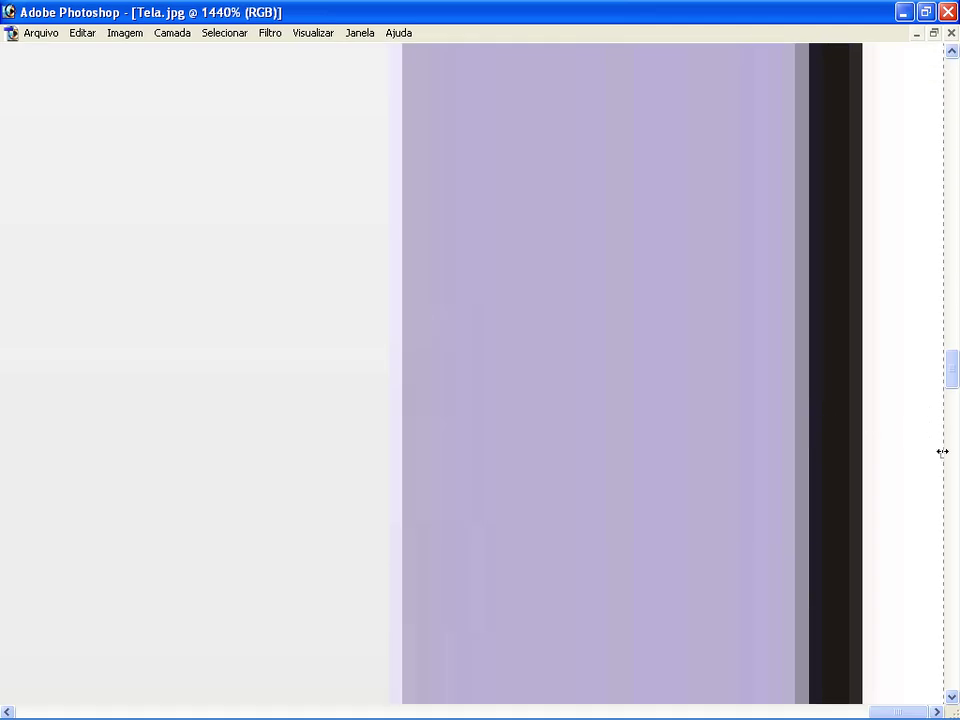
pyautogui.moveTo(860, 463); pyautogui.dragTo(848, 463)
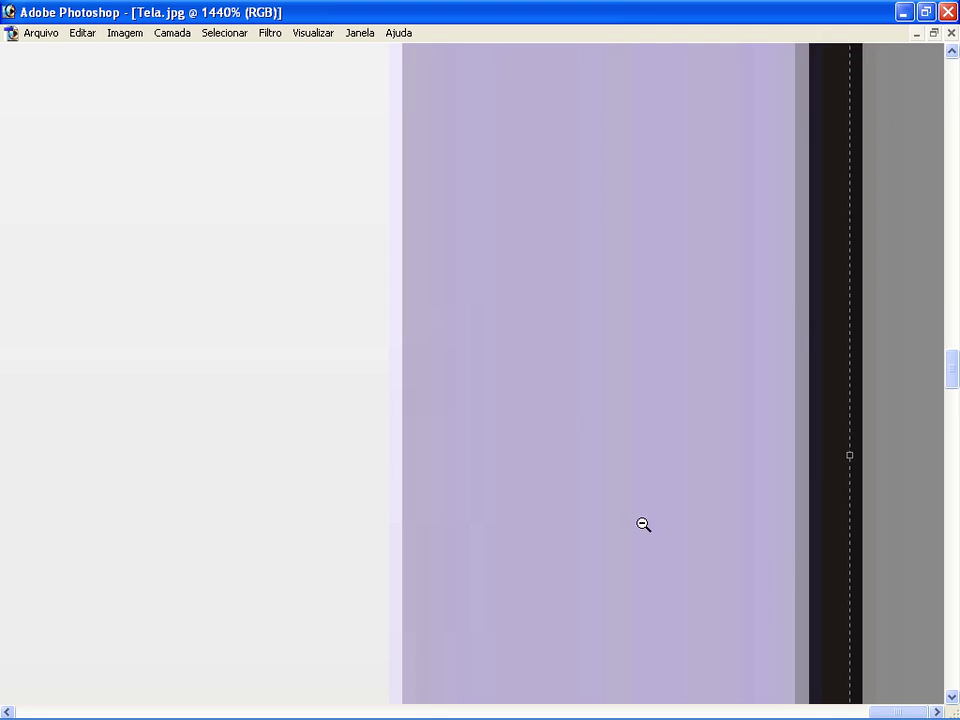
pyautogui.keyDown('alt'); pyautogui.click(650, 528); pyautogui.keyUp('alt')
pyautogui.keyDown('alt'); pyautogui.click(642, 524); pyautogui.keyUp('alt')
pyautogui.keyDown('alt'); pyautogui.click(642, 524); pyautogui.keyUp('alt')
pyautogui.keyDown('alt'); pyautogui.click(642, 524); pyautogui.keyUp('alt')
pyautogui.keyDown('alt'); pyautogui.click(642, 524); pyautogui.keyUp('alt')
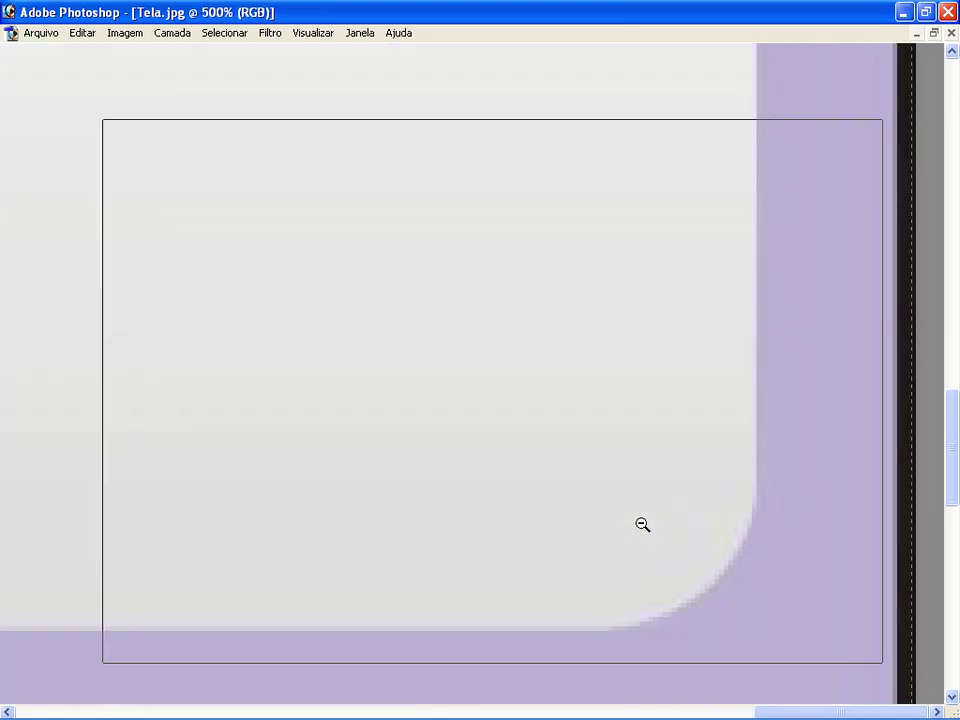
pyautogui.keyDown('alt'); pyautogui.click(642, 524); pyautogui.keyUp('alt')
pyautogui.keyDown('alt'); pyautogui.click(642, 524); pyautogui.keyUp('alt')
pyautogui.keyDown('alt'); pyautogui.click(642, 524); pyautogui.keyUp('alt')
pyautogui.keyDown('alt'); pyautogui.click(641, 523); pyautogui.keyUp('alt')
pyautogui.keyDown('alt'); pyautogui.click(641, 523); pyautogui.keyUp('alt')
pyautogui.keyDown('alt'); pyautogui.click(639, 521); pyautogui.keyUp('alt')
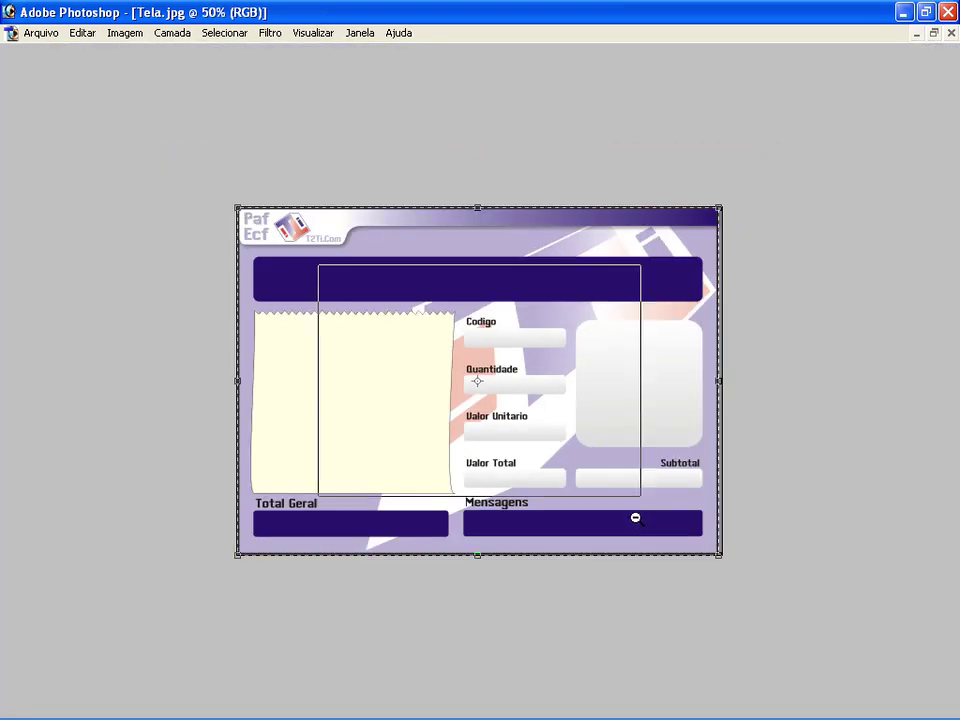
pyautogui.keyDown('alt'); pyautogui.click(632, 364); pyautogui.keyUp('alt')
pyautogui.moveTo(662, 395); pyautogui.dragTo(634, 375)
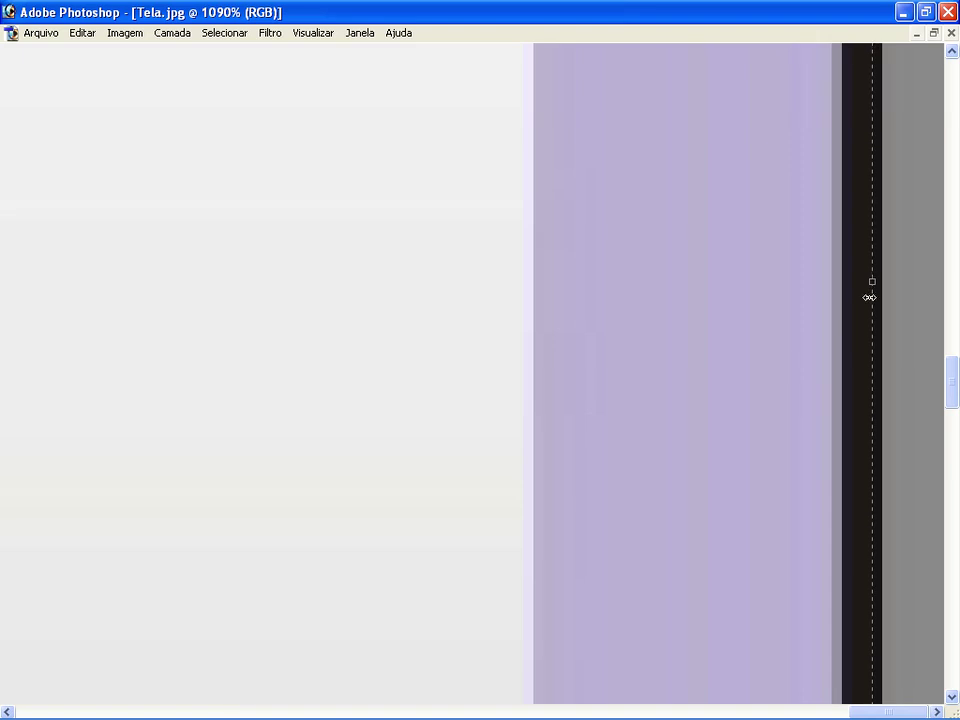
pyautogui.moveTo(876, 286); pyautogui.dragTo(881, 285)
# - Raise the crop frame's bottom edge to the outer edge of the black border
pyautogui.keyDown('alt'); pyautogui.click(699, 407); pyautogui.keyUp('alt')
pyautogui.keyDown('alt'); pyautogui.click(699, 407); pyautogui.keyUp('alt')
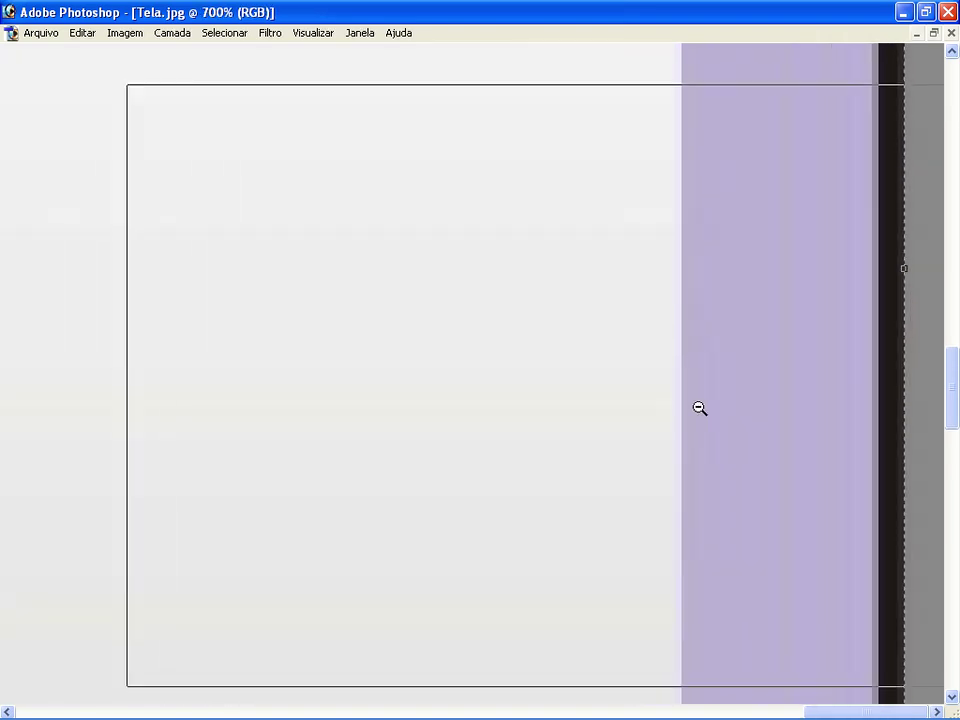
pyautogui.keyDown('alt'); pyautogui.click(699, 408); pyautogui.keyUp('alt')
pyautogui.keyDown('alt'); pyautogui.click(699, 408); pyautogui.keyUp('alt')
pyautogui.keyDown('alt'); pyautogui.click(699, 408); pyautogui.keyUp('alt')
pyautogui.keyDown('alt'); pyautogui.click(699, 408); pyautogui.keyUp('alt')
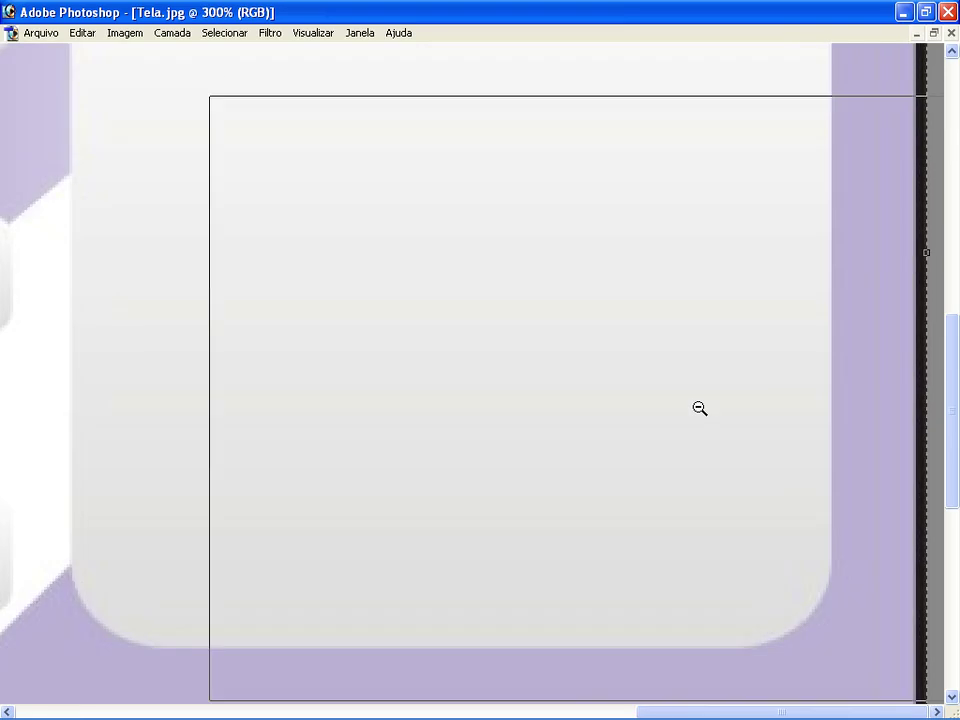
pyautogui.keyDown('alt'); pyautogui.click(699, 408); pyautogui.keyUp('alt')
pyautogui.keyDown('alt'); pyautogui.click(699, 408); pyautogui.keyUp('alt')
pyautogui.keyDown('alt'); pyautogui.click(699, 408); pyautogui.keyUp('alt')
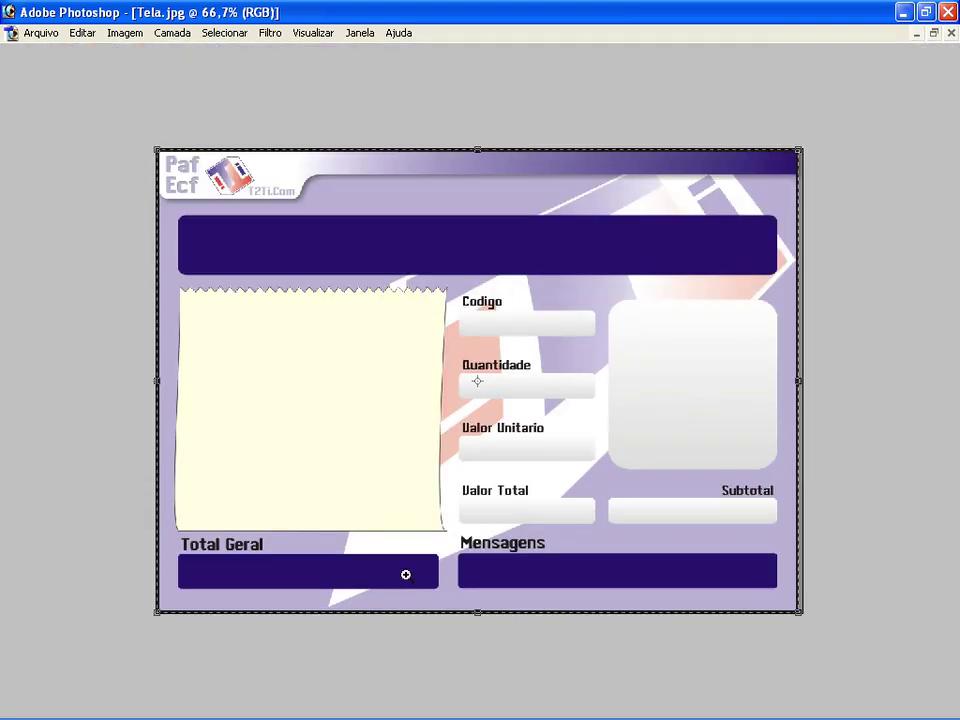
pyautogui.moveTo(473, 606); pyautogui.dragTo(495, 626)
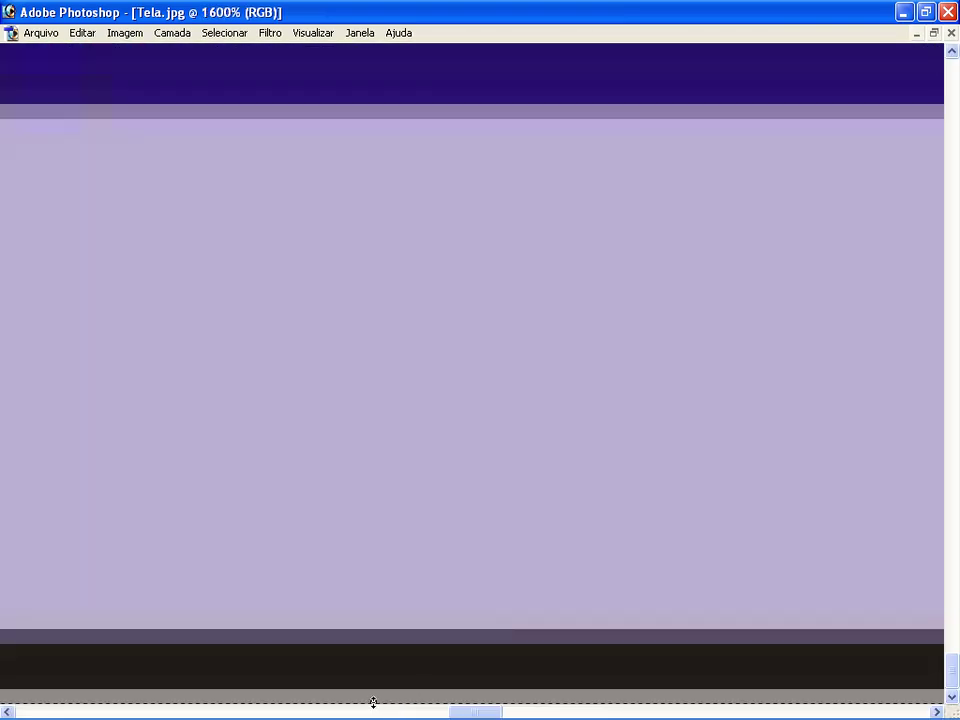
pyautogui.moveTo(372, 698); pyautogui.dragTo(372, 688)
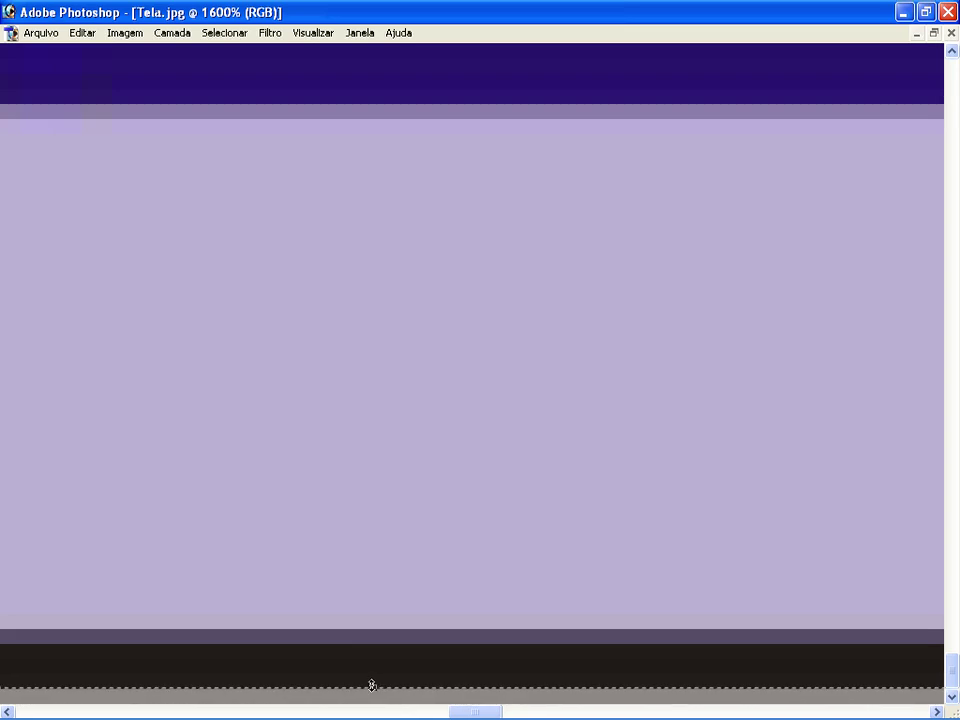
# - Move the crop frame's left edge inward onto the solid black part of the border
pyautogui.keyDown('alt'); pyautogui.click(399, 486); pyautogui.keyUp('alt')
pyautogui.keyDown('alt'); pyautogui.click(399, 486); pyautogui.keyUp('alt')
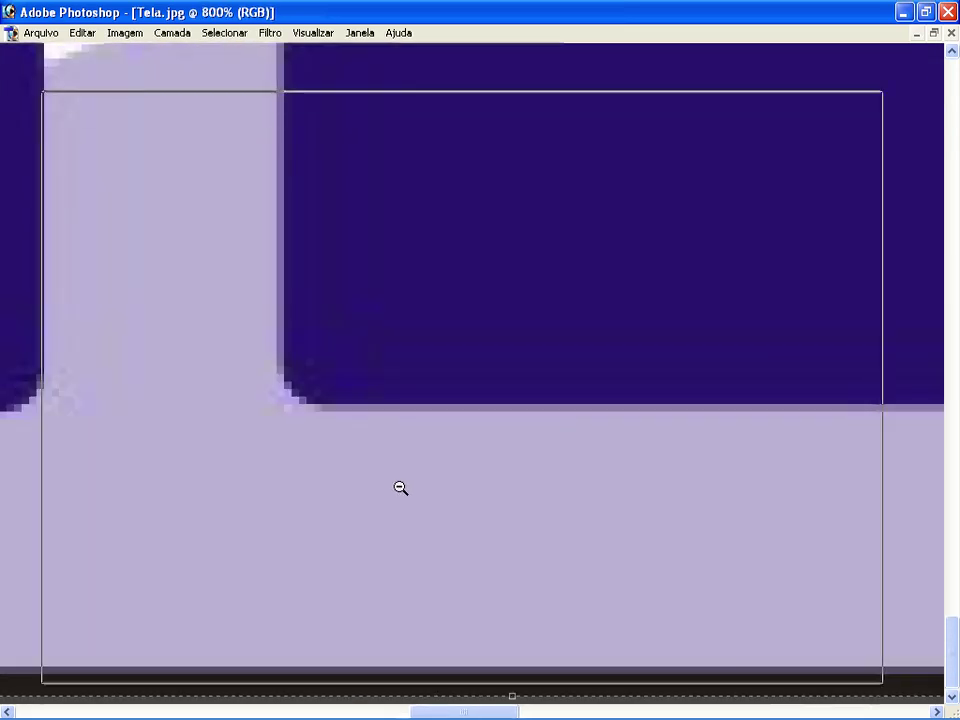
pyautogui.keyDown('alt'); pyautogui.click(399, 486); pyautogui.keyUp('alt')
pyautogui.keyDown('alt'); pyautogui.click(400, 487); pyautogui.keyUp('alt')
pyautogui.keyDown('alt'); pyautogui.click(400, 487); pyautogui.keyUp('alt')
pyautogui.keyDown('alt'); pyautogui.click(400, 487); pyautogui.keyUp('alt')
pyautogui.keyDown('alt'); pyautogui.click(400, 486); pyautogui.keyUp('alt')
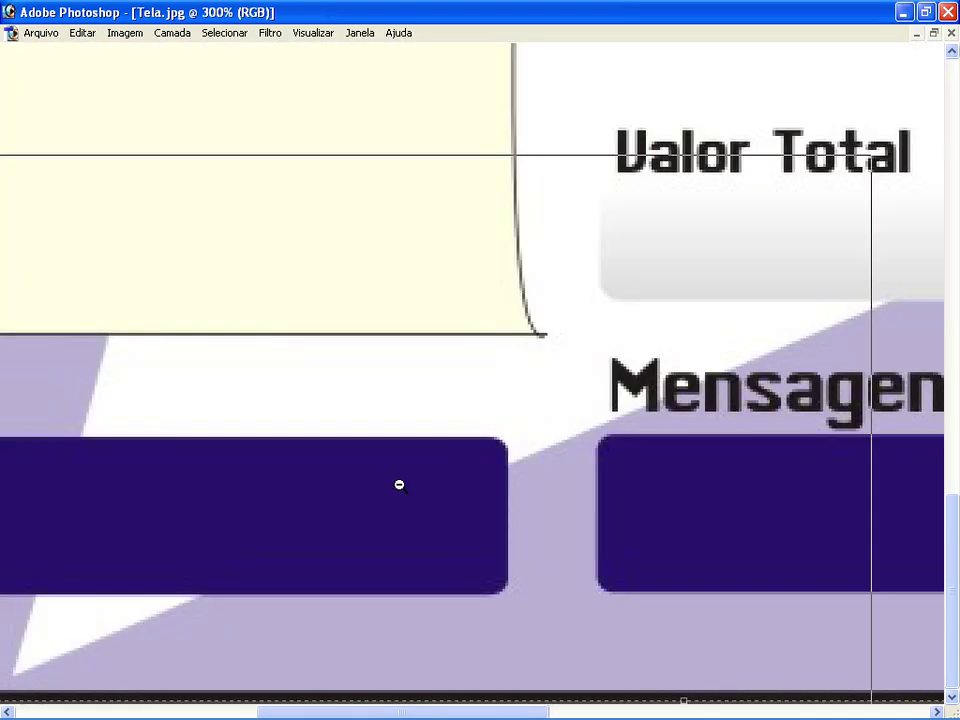
pyautogui.keyDown('alt'); pyautogui.click(400, 486); pyautogui.keyUp('alt')
pyautogui.keyDown('alt'); pyautogui.click(400, 486); pyautogui.keyUp('alt')
pyautogui.keyDown('alt'); pyautogui.click(401, 485); pyautogui.keyUp('alt')
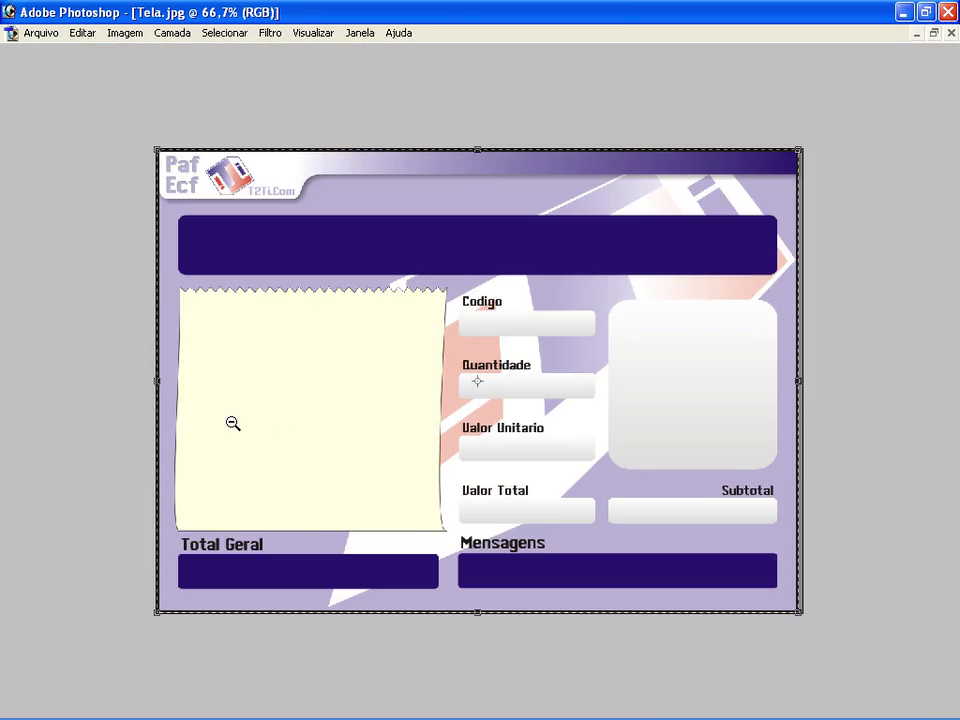
pyautogui.moveTo(157, 373); pyautogui.dragTo(179, 384)
pyautogui.moveTo(2, 414); pyautogui.dragTo(18, 413)
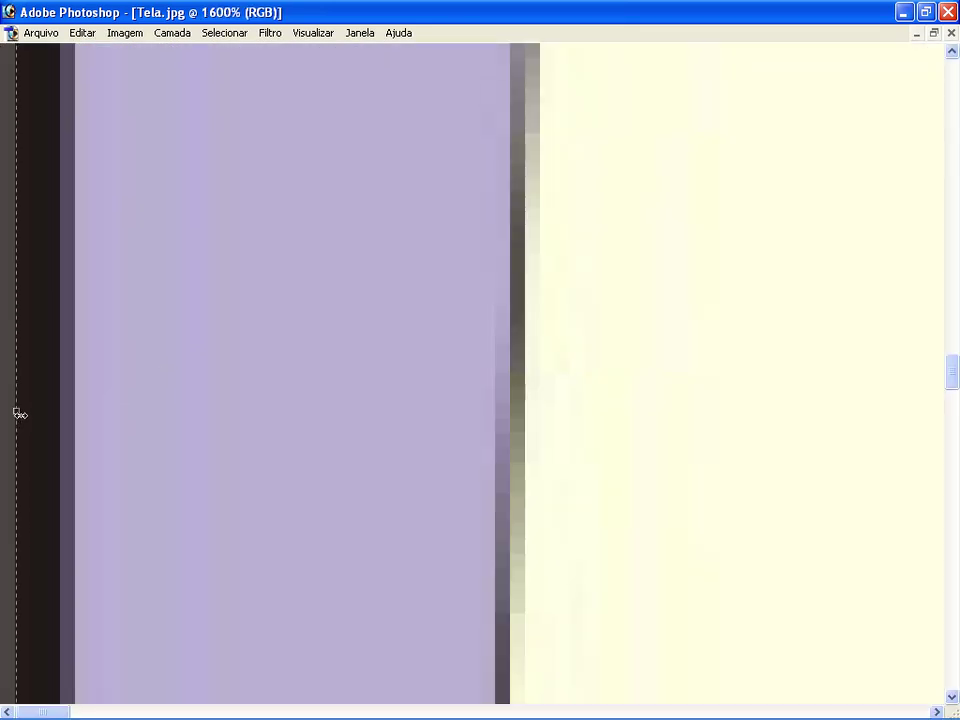
# - Lower the crop frame's top edge to the outer edge of the solid black border
pyautogui.keyDown('alt'); pyautogui.click(379, 384); pyautogui.keyUp('alt')
pyautogui.keyDown('alt'); pyautogui.click(379, 384); pyautogui.keyUp('alt')
pyautogui.keyDown('alt'); pyautogui.click(380, 384); pyautogui.keyUp('alt')
pyautogui.keyDown('alt'); pyautogui.click(381, 383); pyautogui.keyUp('alt')
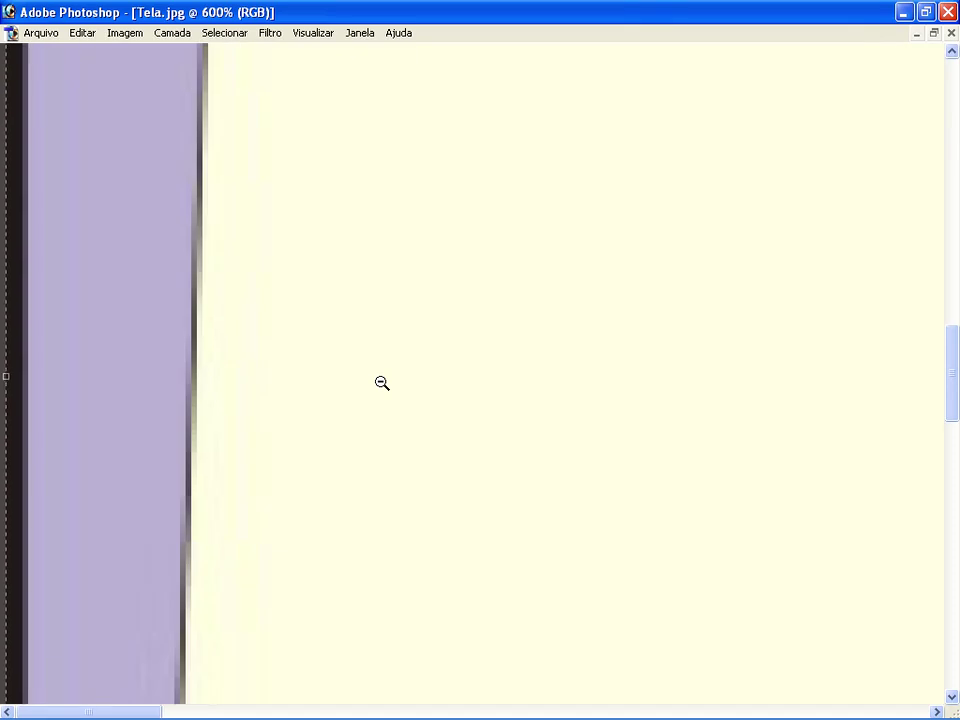
pyautogui.keyDown('alt'); pyautogui.click(381, 383); pyautogui.keyUp('alt')
pyautogui.keyDown('alt'); pyautogui.click(381, 383); pyautogui.keyUp('alt')
pyautogui.keyDown('alt'); pyautogui.click(381, 383); pyautogui.keyUp('alt')
pyautogui.keyDown('alt'); pyautogui.click(381, 383); pyautogui.keyUp('alt')
pyautogui.keyDown('alt'); pyautogui.click(381, 383); pyautogui.keyUp('alt')
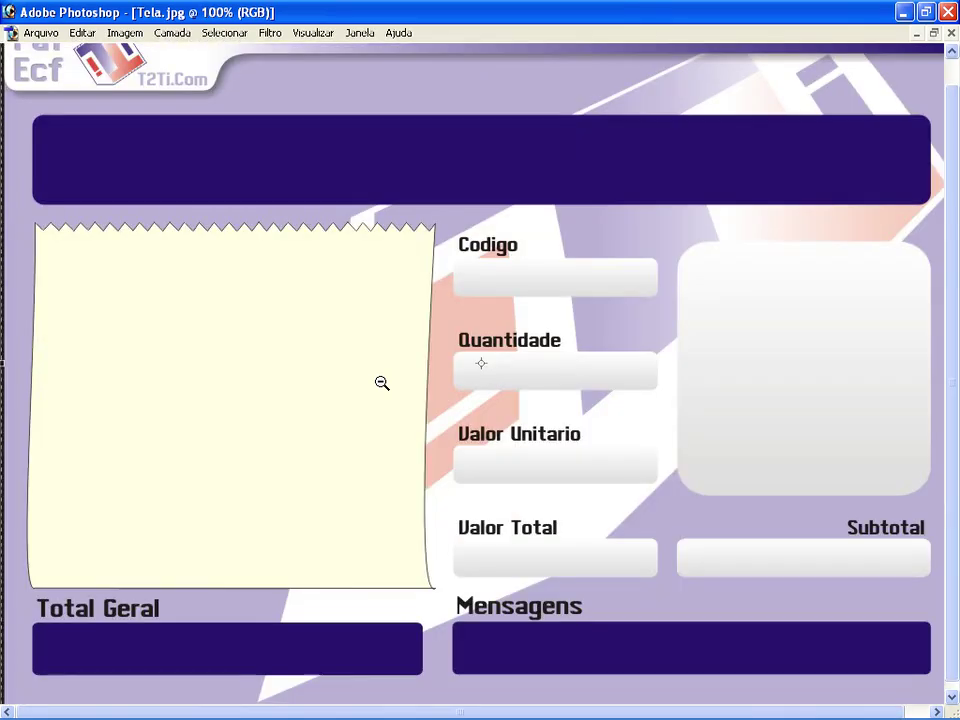
pyautogui.keyDown('alt'); pyautogui.click(401, 234); pyautogui.keyUp('alt')
pyautogui.moveTo(469, 135); pyautogui.dragTo(491, 156)
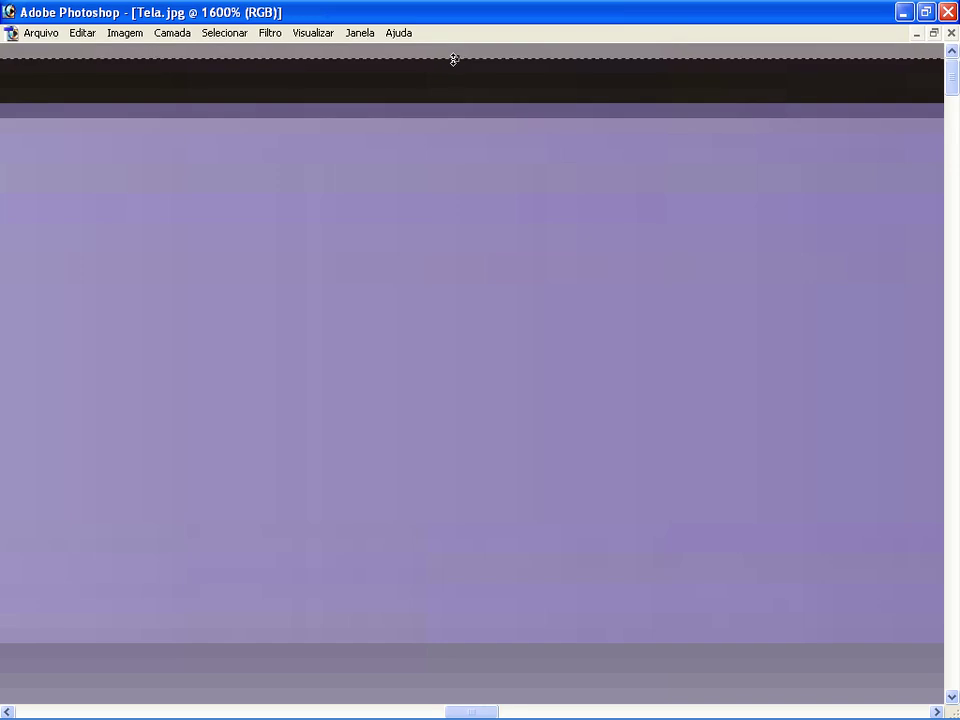
# - Apply the crop to trim the excess margin around the Paf Ecf layout
pyautogui.keyDown('alt'); pyautogui.click(471, 270); pyautogui.keyUp('alt')
pyautogui.keyDown('alt'); pyautogui.click(471, 270); pyautogui.keyUp('alt')
pyautogui.keyDown('alt'); pyautogui.click(472, 271); pyautogui.keyUp('alt')
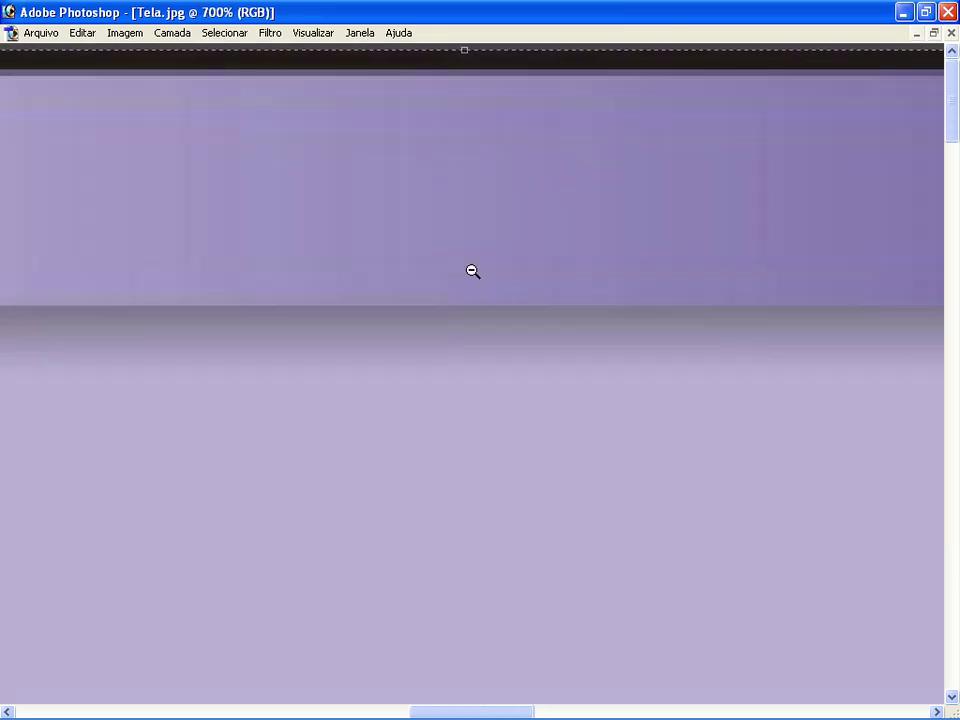
pyautogui.keyDown('alt'); pyautogui.click(472, 271); pyautogui.keyUp('alt')
pyautogui.keyDown('alt'); pyautogui.click(472, 271); pyautogui.keyUp('alt')
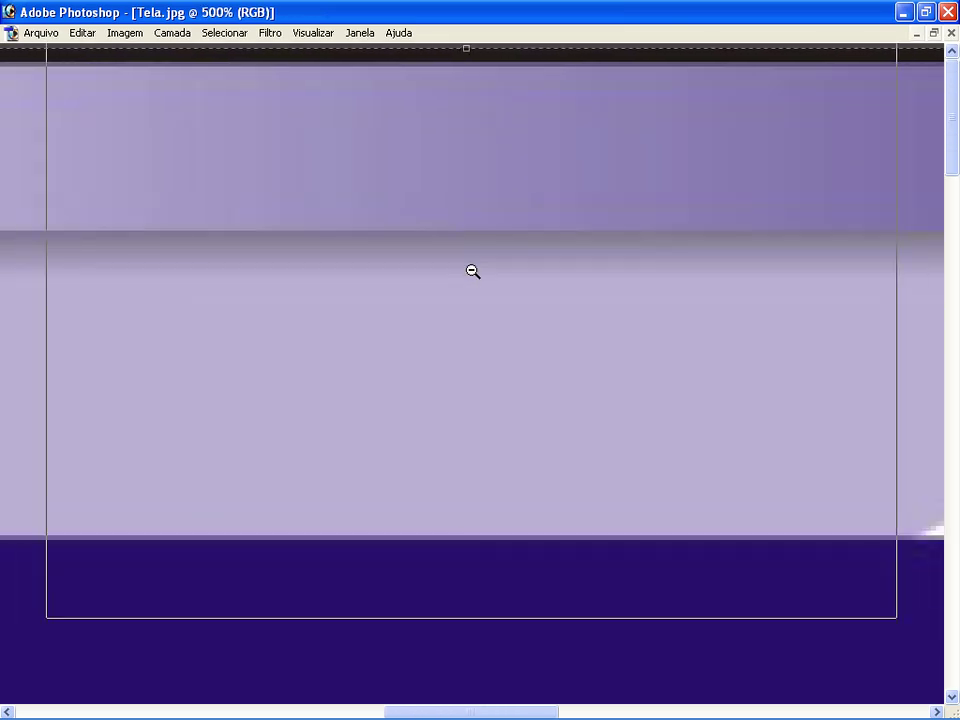
pyautogui.keyDown('alt'); pyautogui.click(472, 271); pyautogui.keyUp('alt')
pyautogui.keyDown('alt'); pyautogui.click(472, 271); pyautogui.keyUp('alt')
pyautogui.keyDown('alt'); pyautogui.click(472, 271); pyautogui.keyUp('alt')
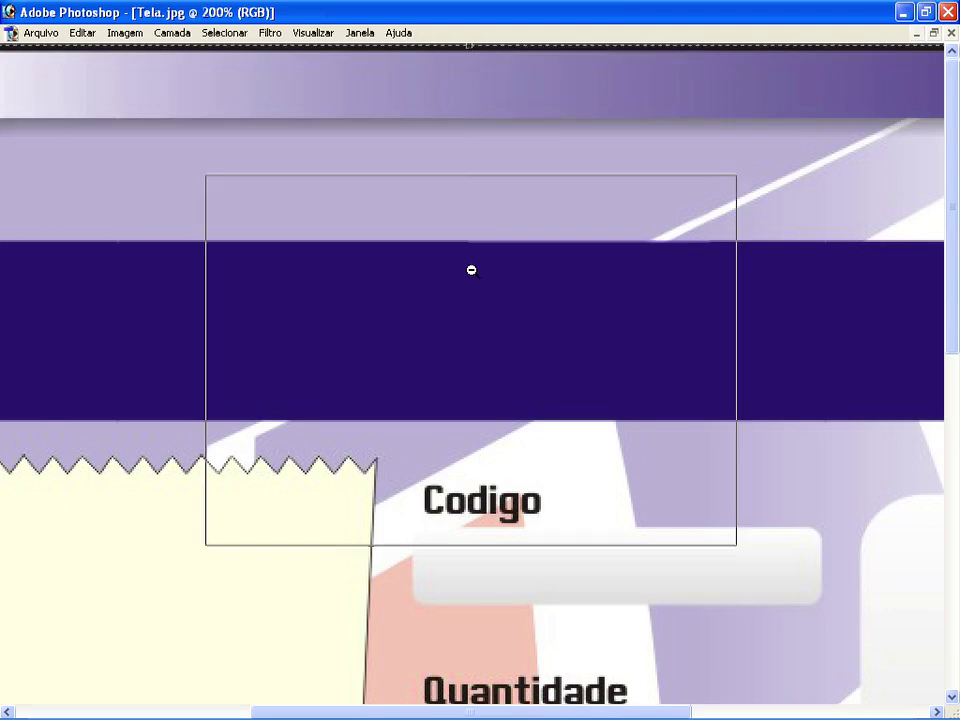
pyautogui.keyDown('alt'); pyautogui.click(472, 271); pyautogui.keyUp('alt')
pyautogui.keyDown('alt'); pyautogui.click(472, 271); pyautogui.keyUp('alt')
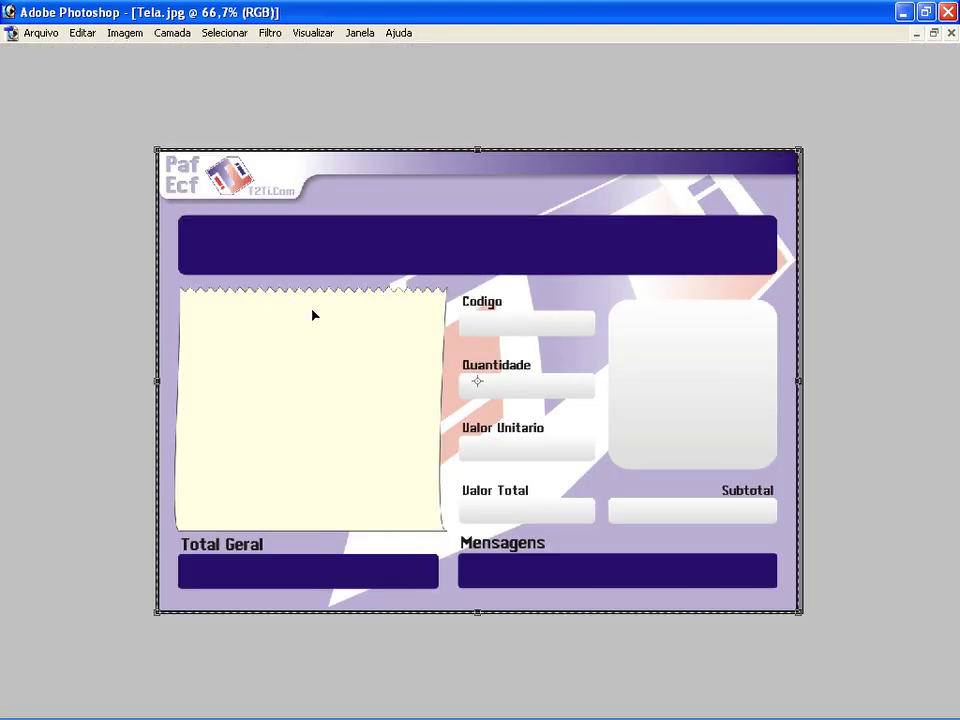
pyautogui.press('Return')
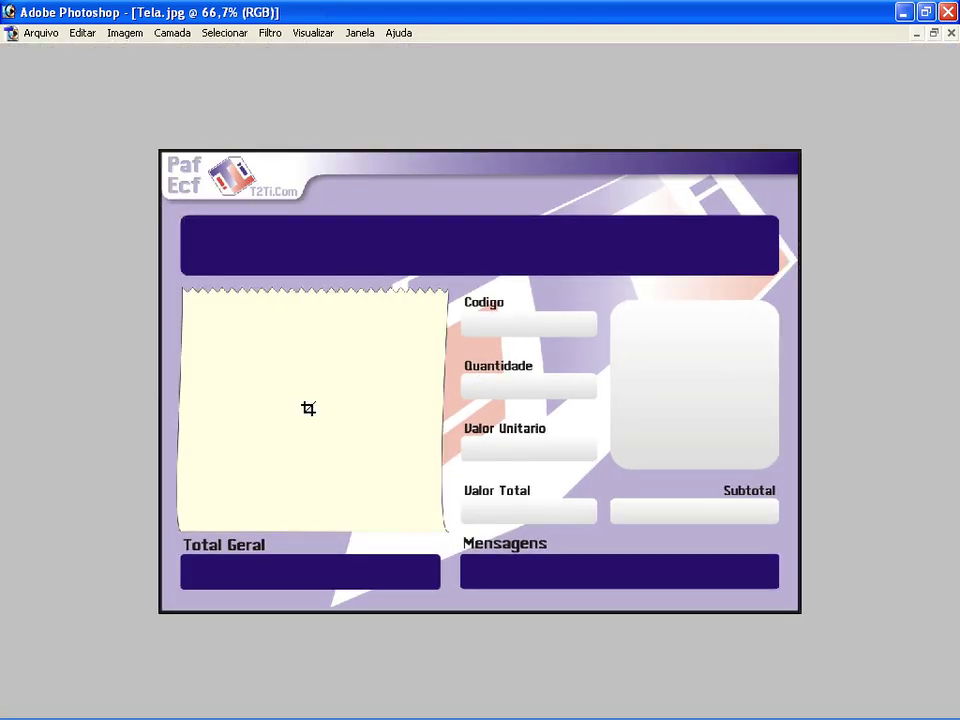
# - Check the cropped layout from top to bottom at 100% and save it over Tela.jpg
pyautogui.hotkey('ctrl', 'space')
pyautogui.click(381, 389)
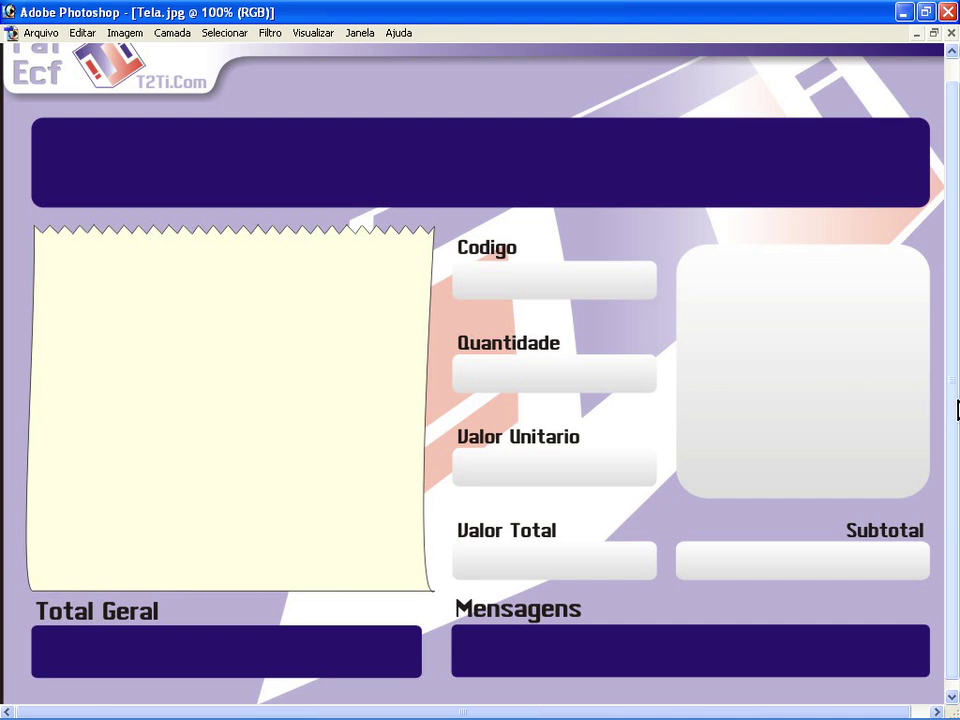
pyautogui.moveTo(958, 407); pyautogui.dragTo(958, 462)
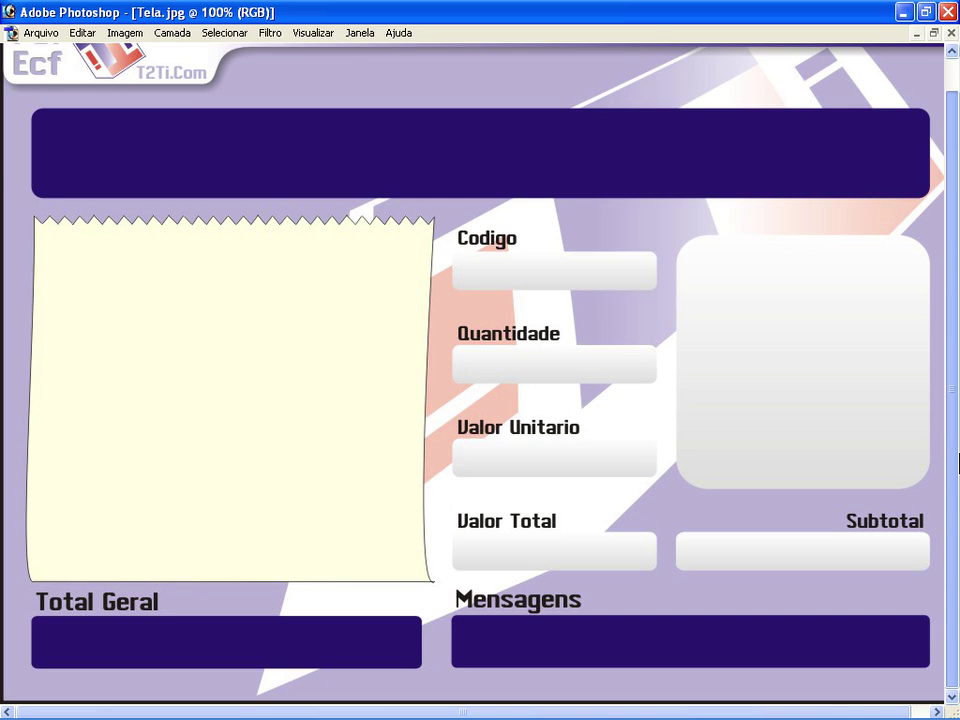
pyautogui.moveTo(958, 462); pyautogui.dragTo(956, 364)
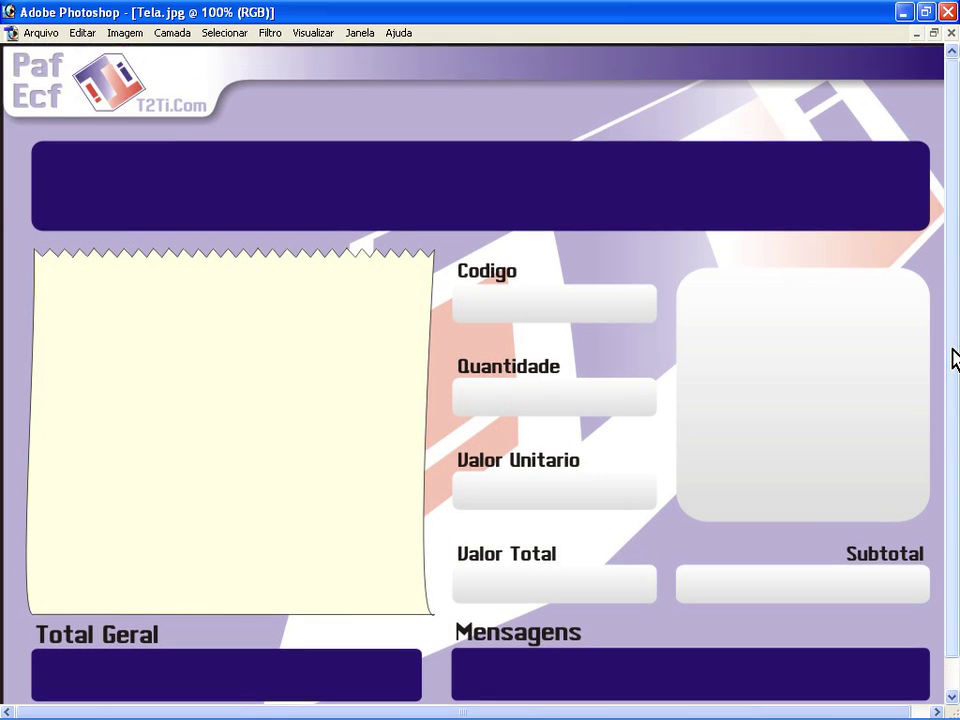
pyautogui.click(533, 421)
pyautogui.click(533, 421)
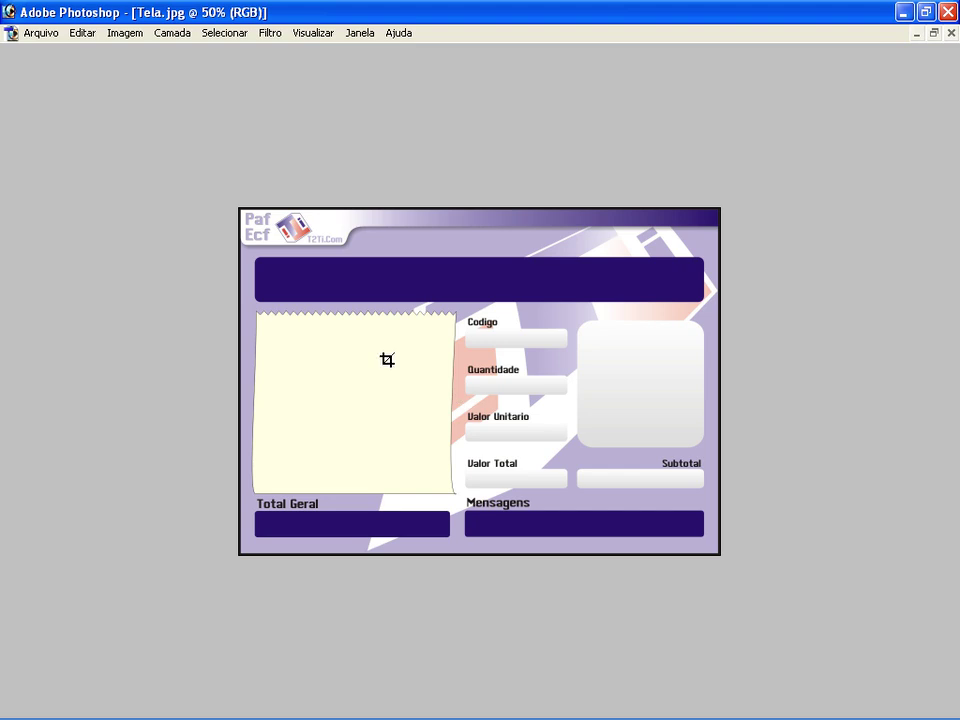
pyautogui.click(32, 33)
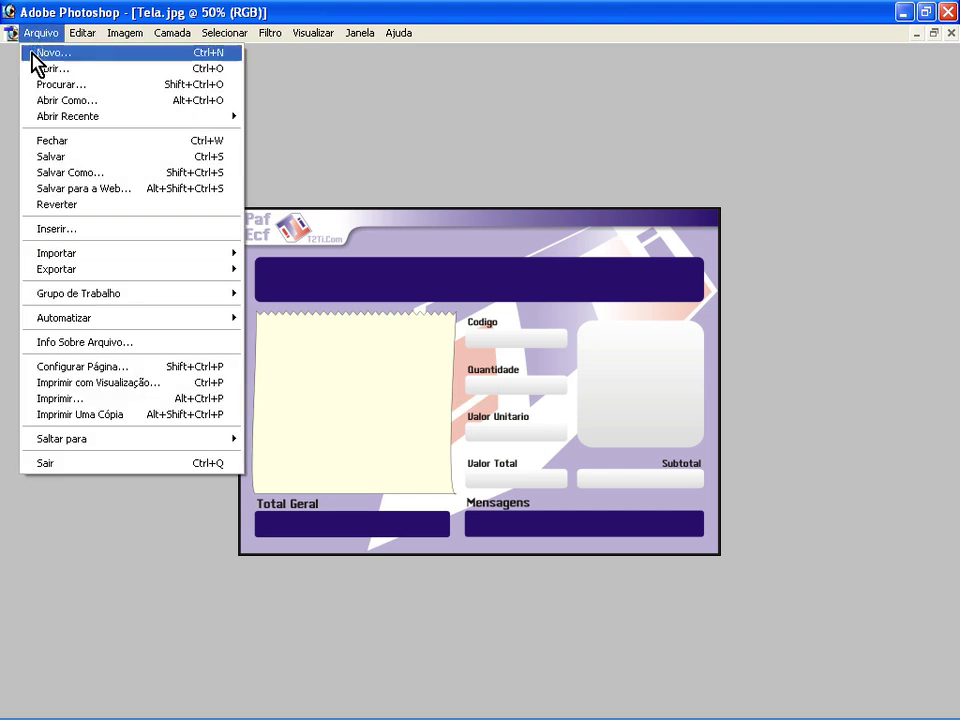
pyautogui.click(32, 157)
pyautogui.click(800, 281)
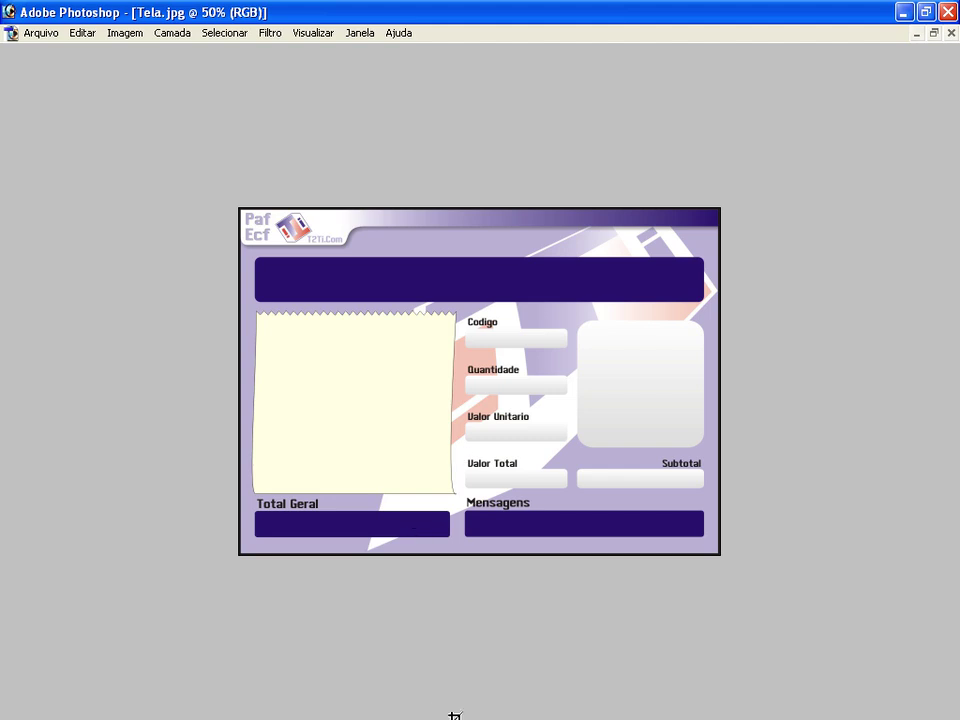
# - Switch to CorelDRAW and examine the purple gradient shape below the layout, up close where its upper and lower panels join
pyautogui.moveTo(452, 714)
pyautogui.click(345, 708)
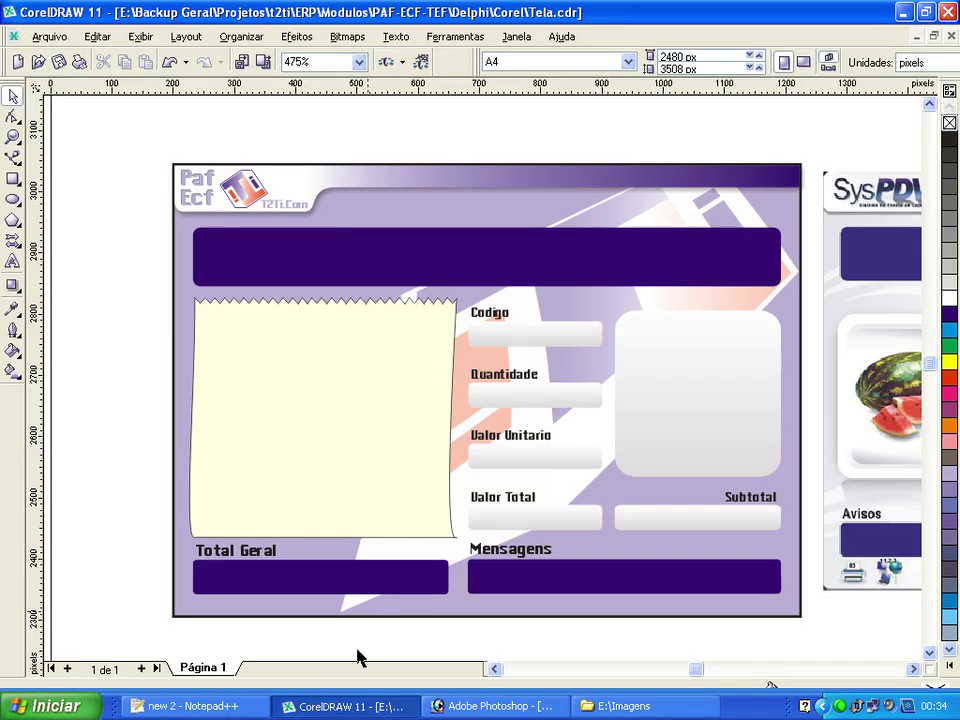
pyautogui.press('F3')
pyautogui.press('z')
pyautogui.moveTo(379, 323); pyautogui.dragTo(479, 384)
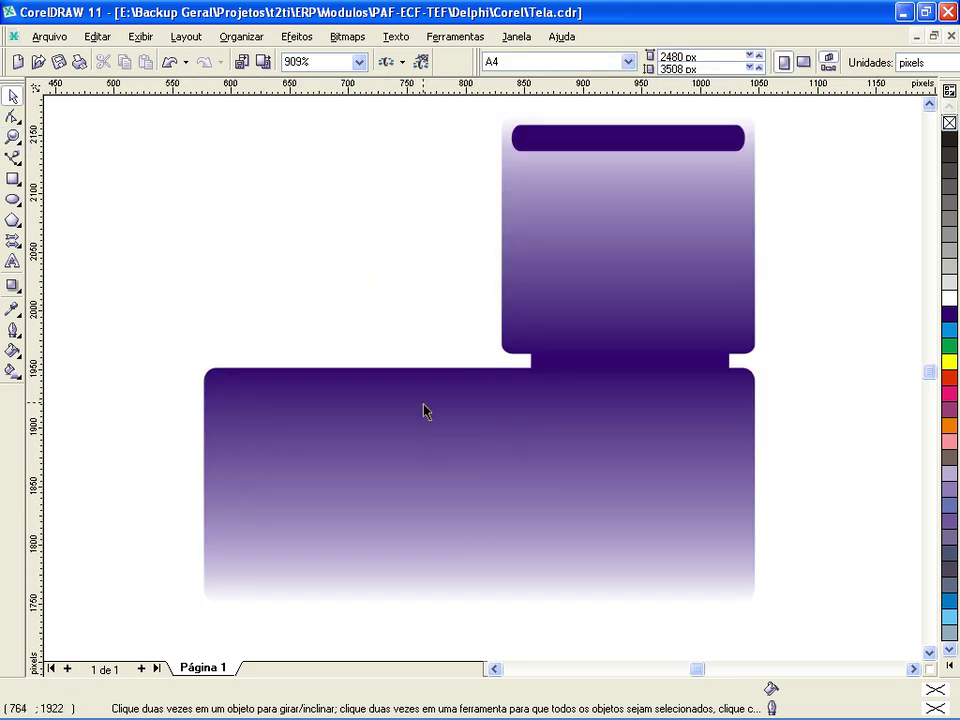
pyautogui.press('z')
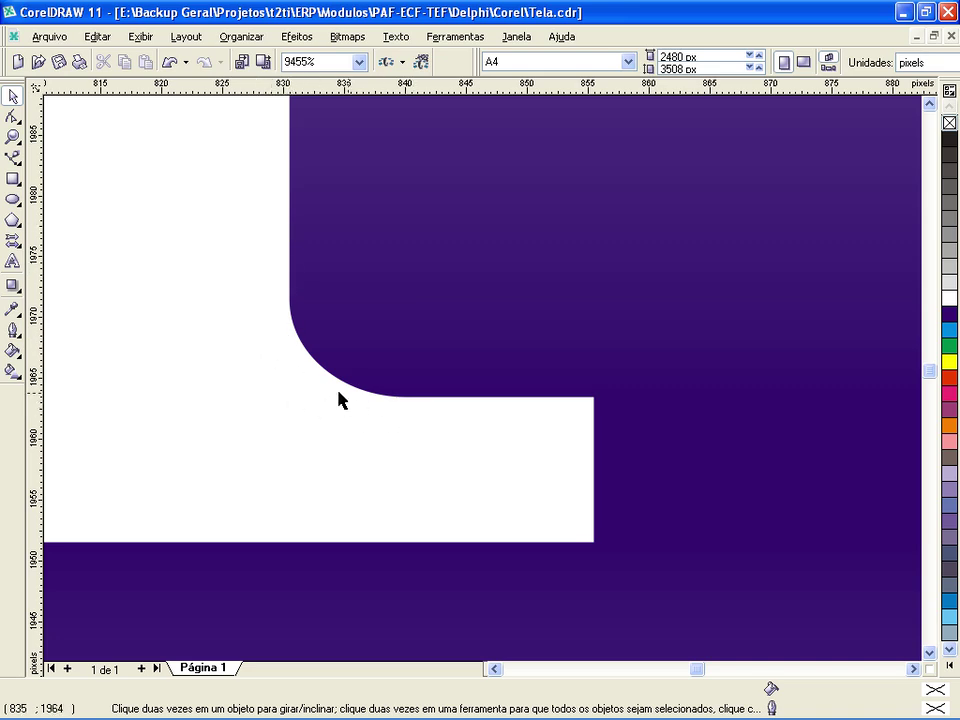
# - Export only the upper purple gradient panel and its rounded title bar as a JPEG named Menu in the Imagens folder
pyautogui.press('F4')
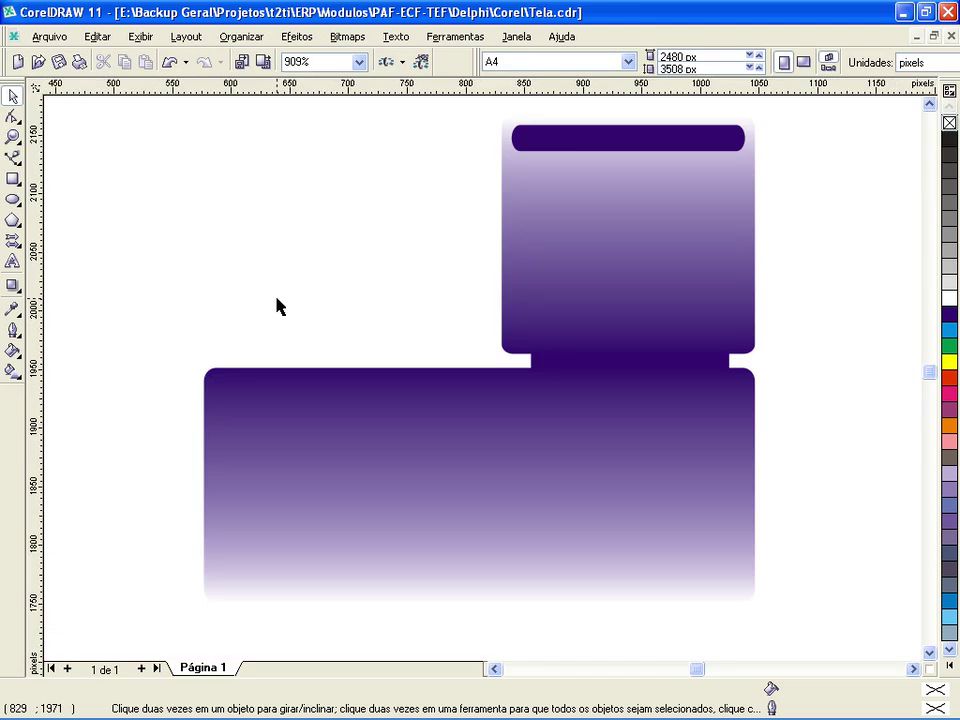
pyautogui.click(929, 103)
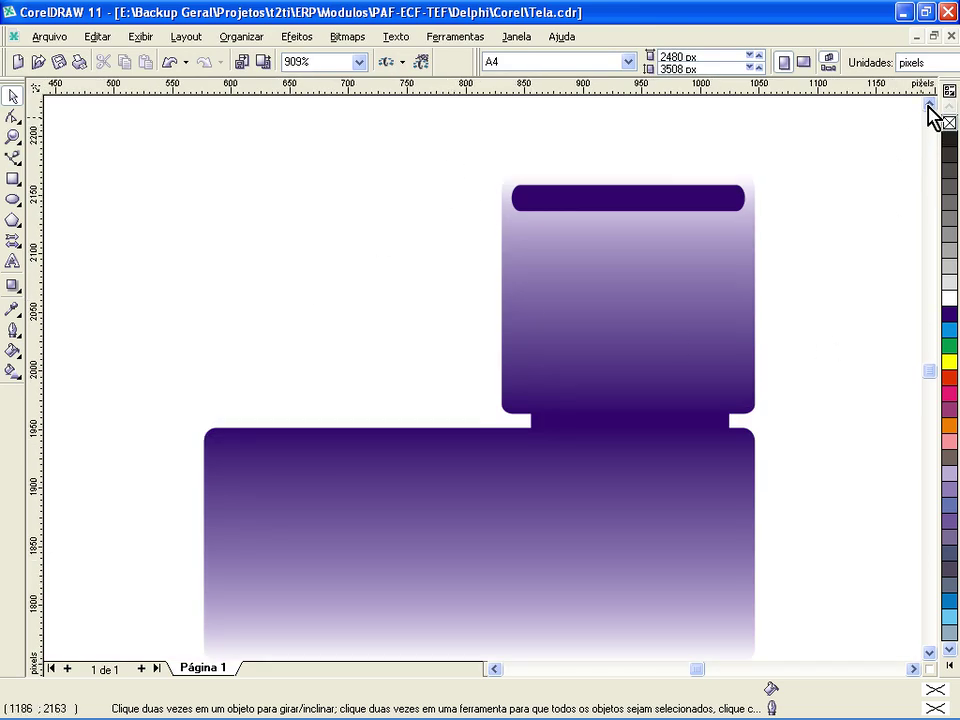
pyautogui.moveTo(426, 148); pyautogui.dragTo(780, 426)
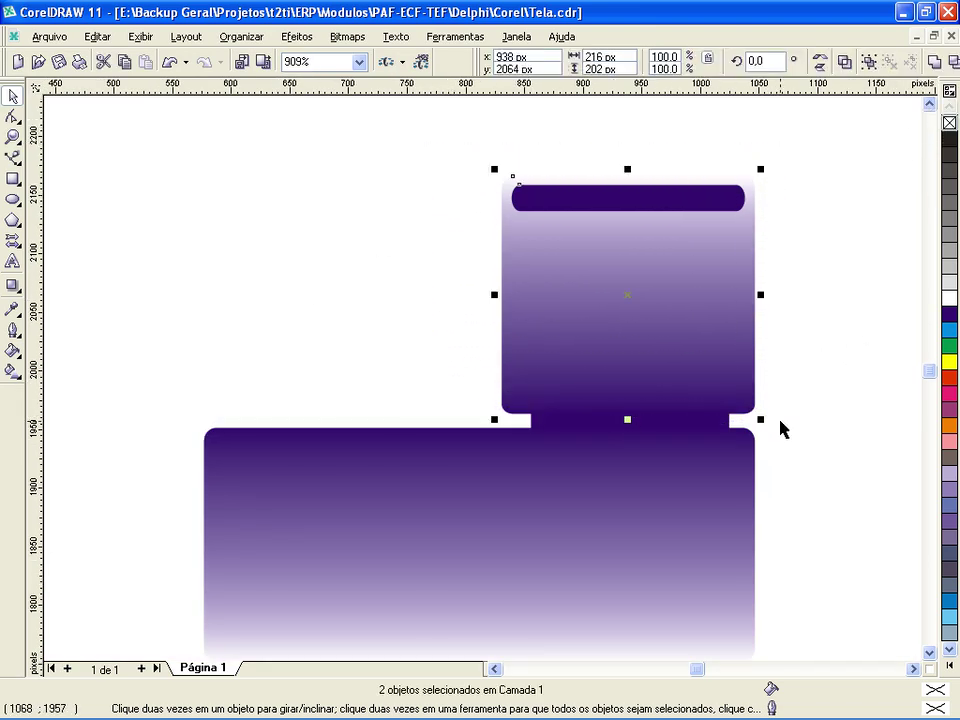
pyautogui.click(263, 61)
pyautogui.write('Menu')
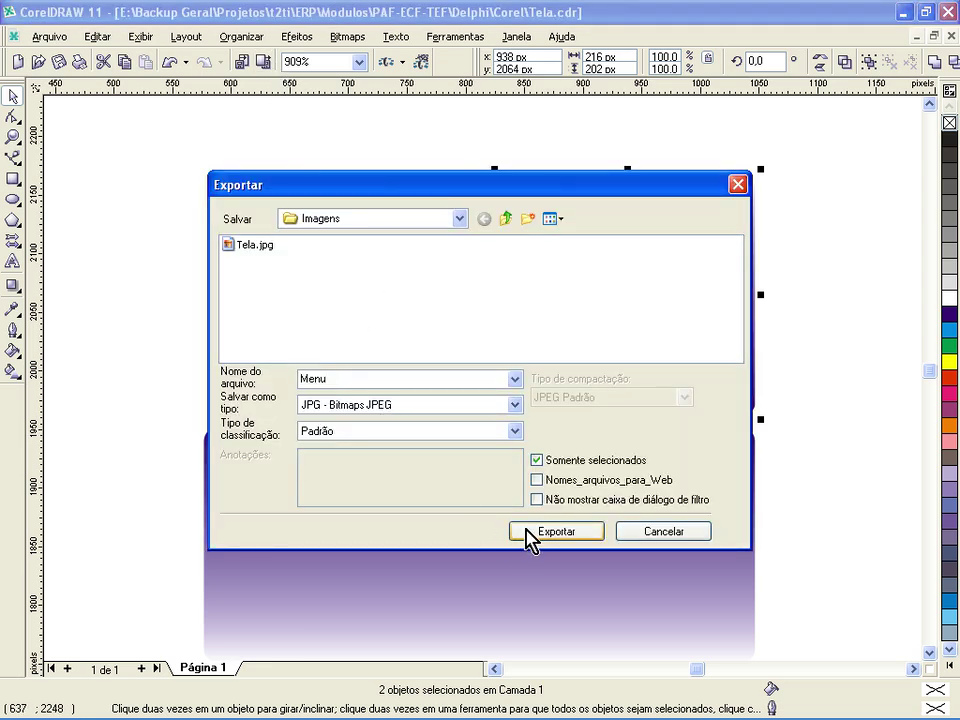
pyautogui.click(520, 532)
pyautogui.click(474, 558)
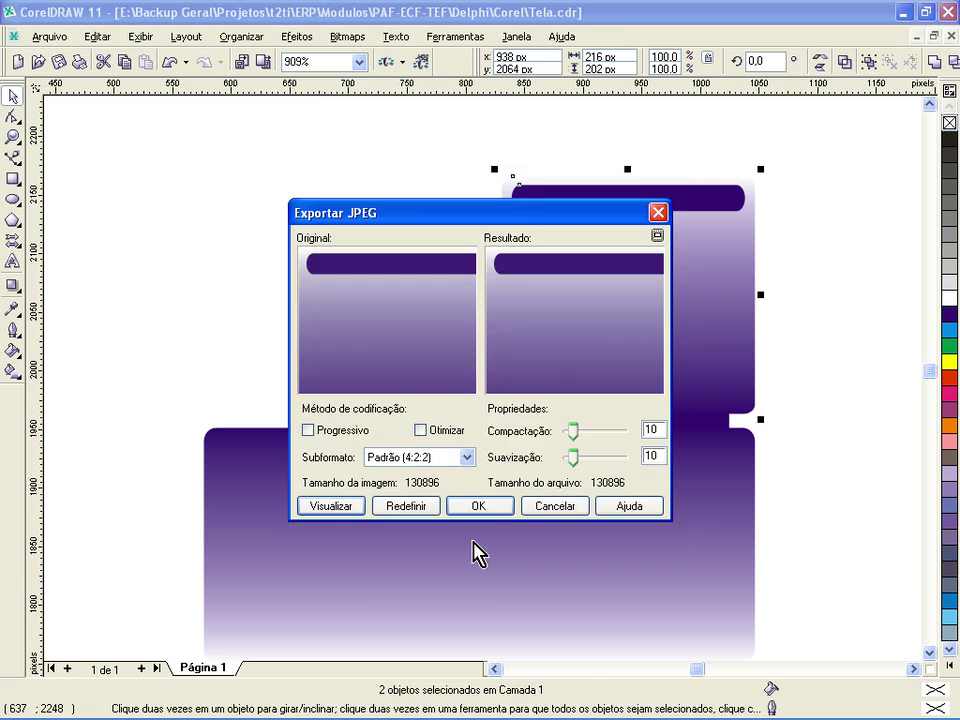
pyautogui.click(422, 505)
pyautogui.click(231, 326)
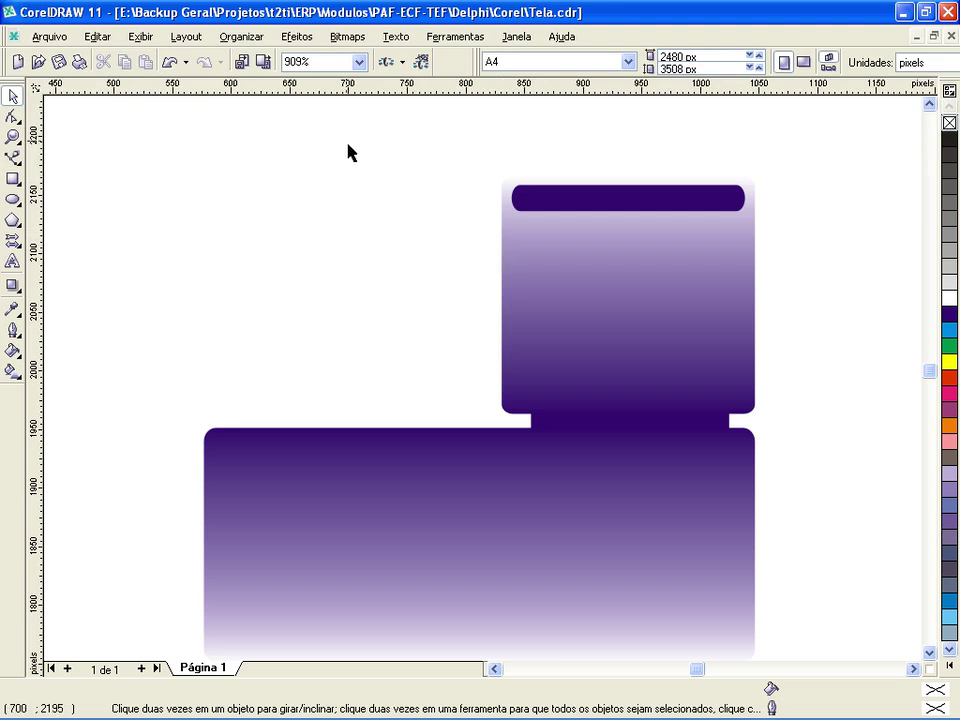
pyautogui.moveTo(476, 152); pyautogui.dragTo(801, 422)
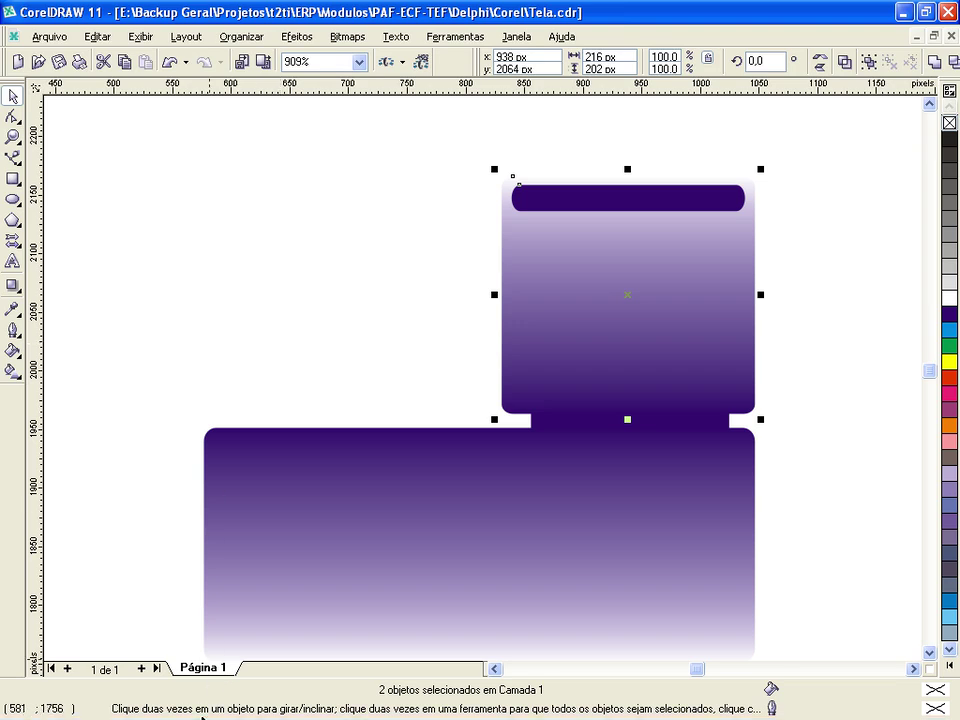
pyautogui.moveTo(588, 716)
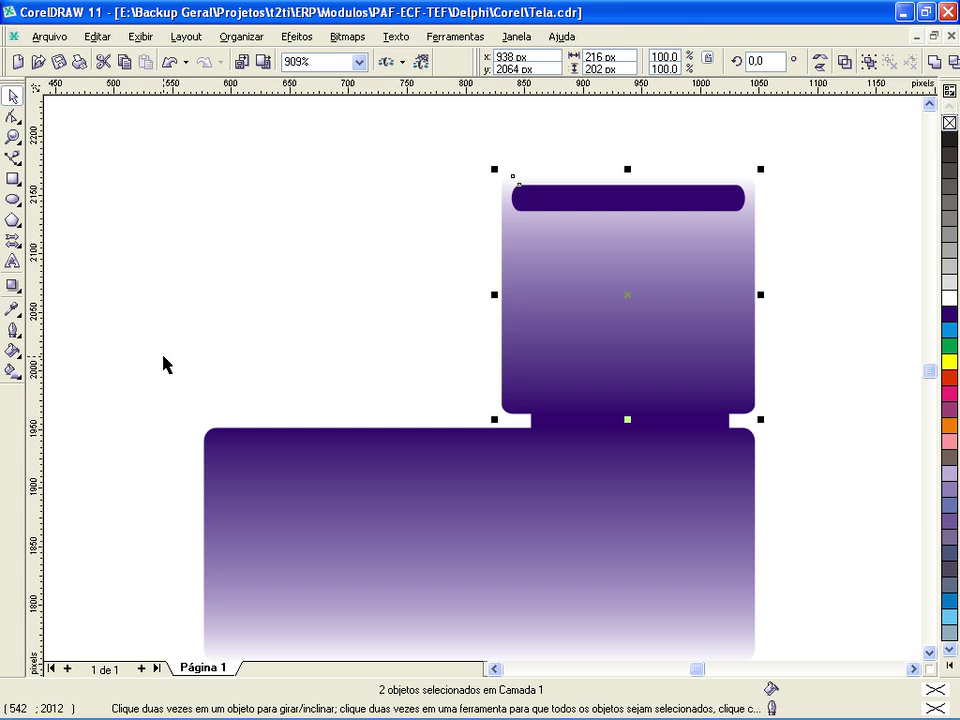
pyautogui.scroll(5, 933, 160)
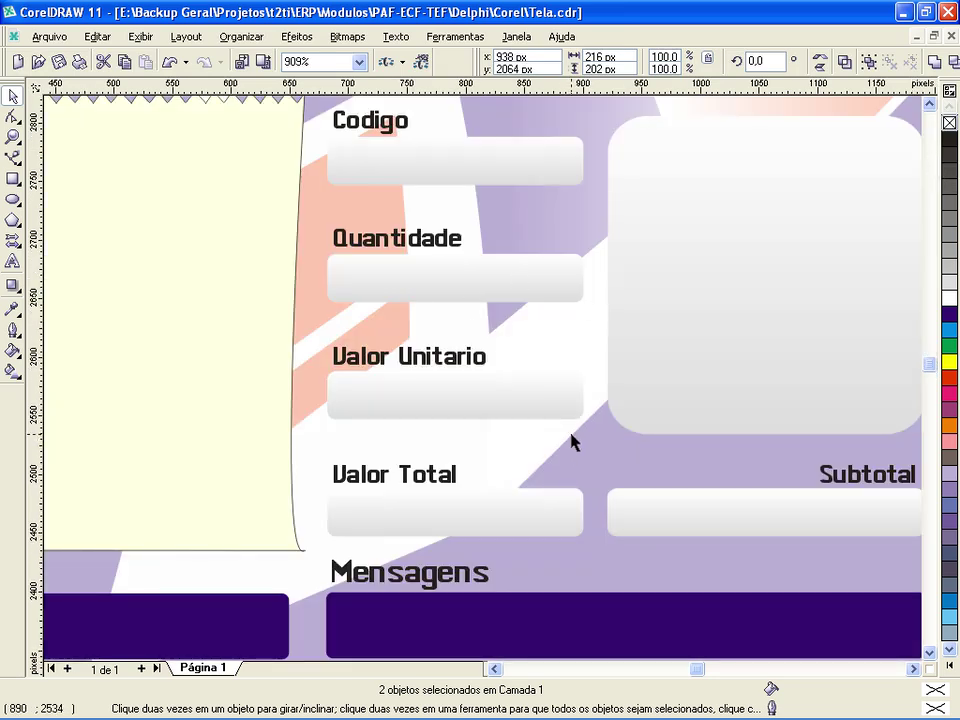
pyautogui.scroll(-6, 920, 606)
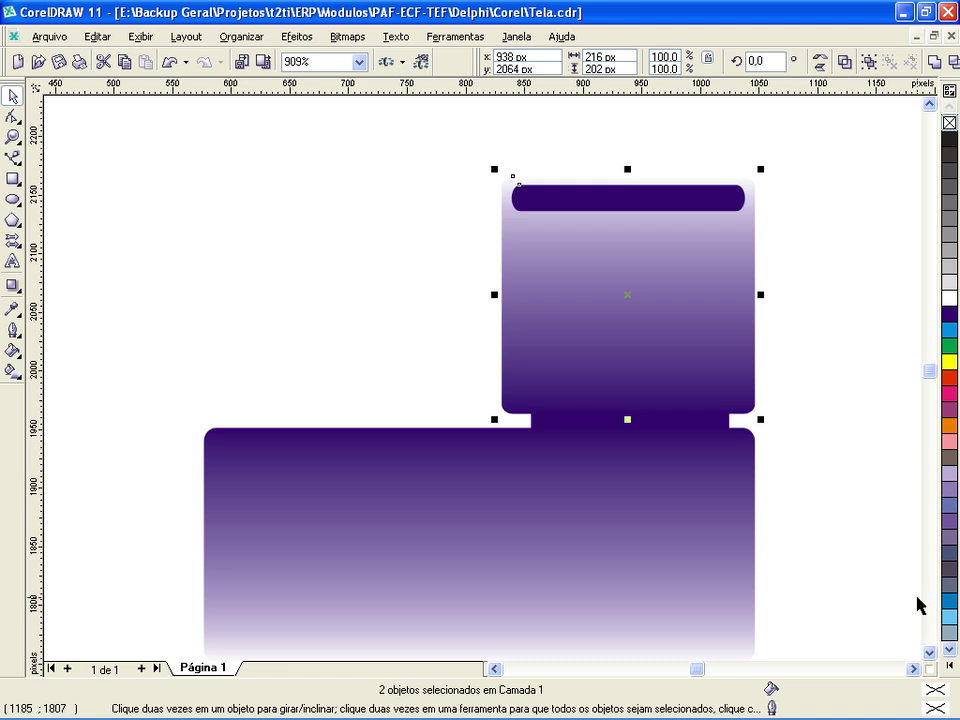
pyautogui.click(929, 651)
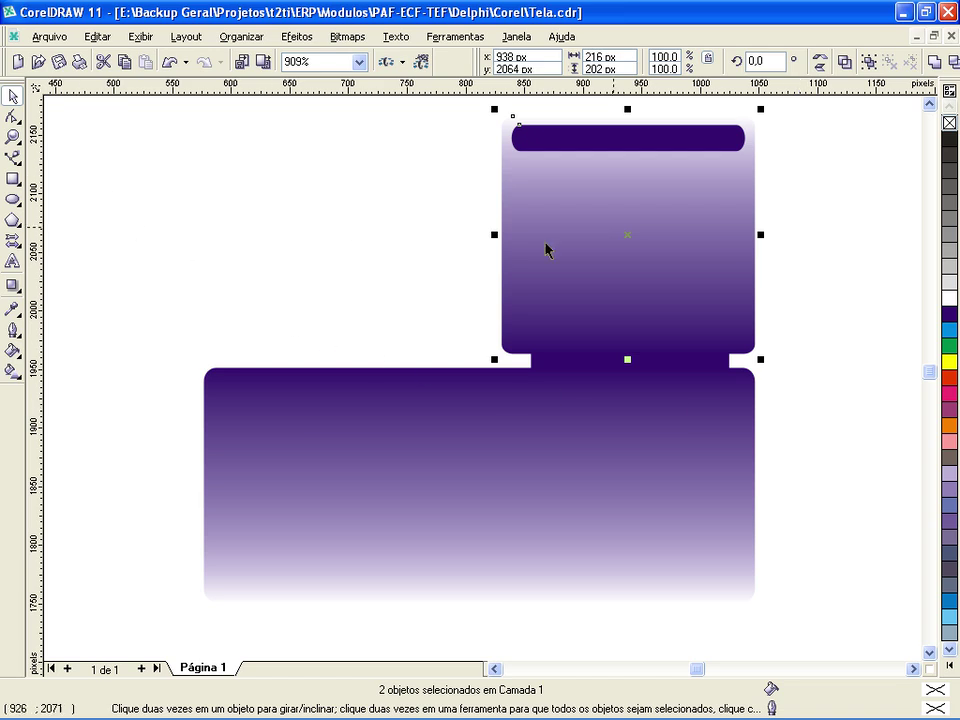
# - Switch to Photoshop and open Menu.jpg in a maximized document window
pyautogui.hotkey('alt', 'Tab')
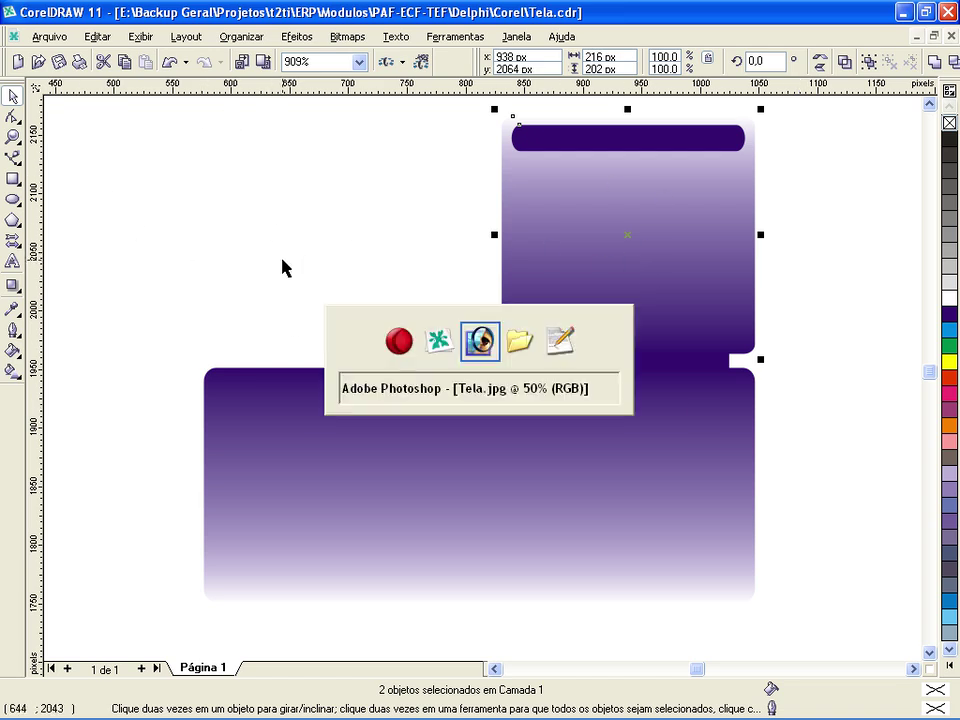
pyautogui.hotkey('alt', 'Tab')
pyautogui.press('alt')
pyautogui.press('alt')
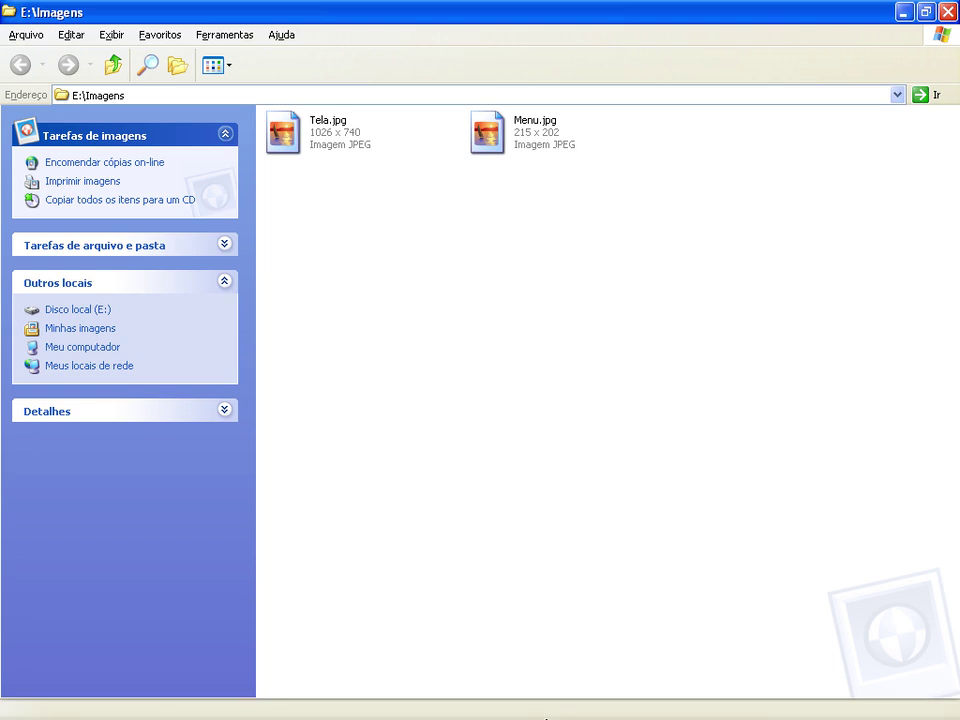
pyautogui.click(533, 706)
pyautogui.click(38, 33)
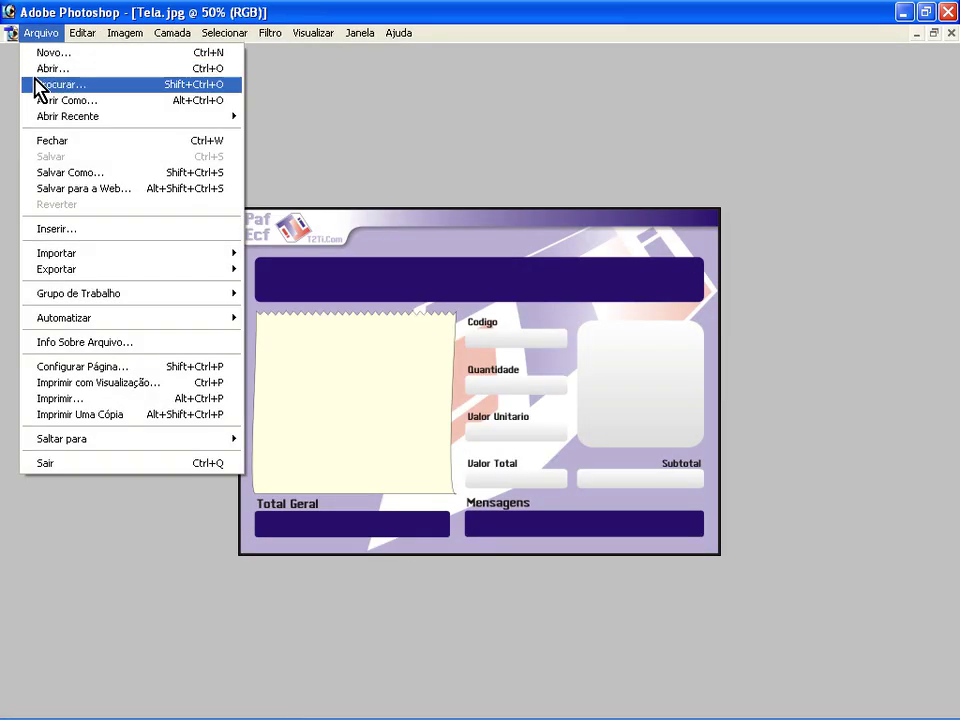
pyautogui.click(40, 69)
pyautogui.doubleClick(347, 126)
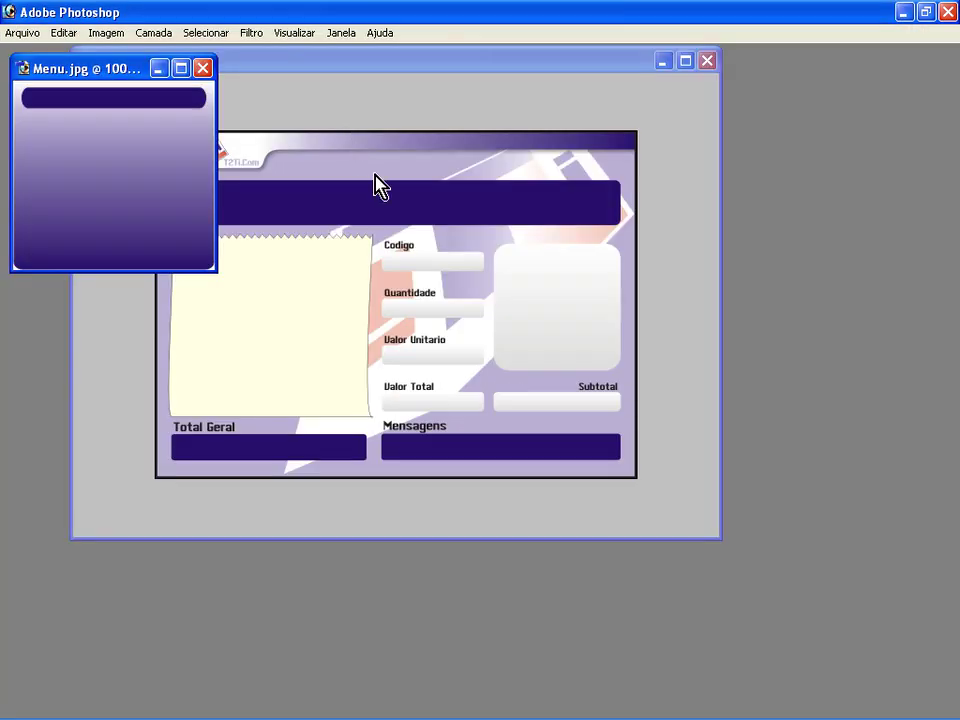
pyautogui.click(180, 68)
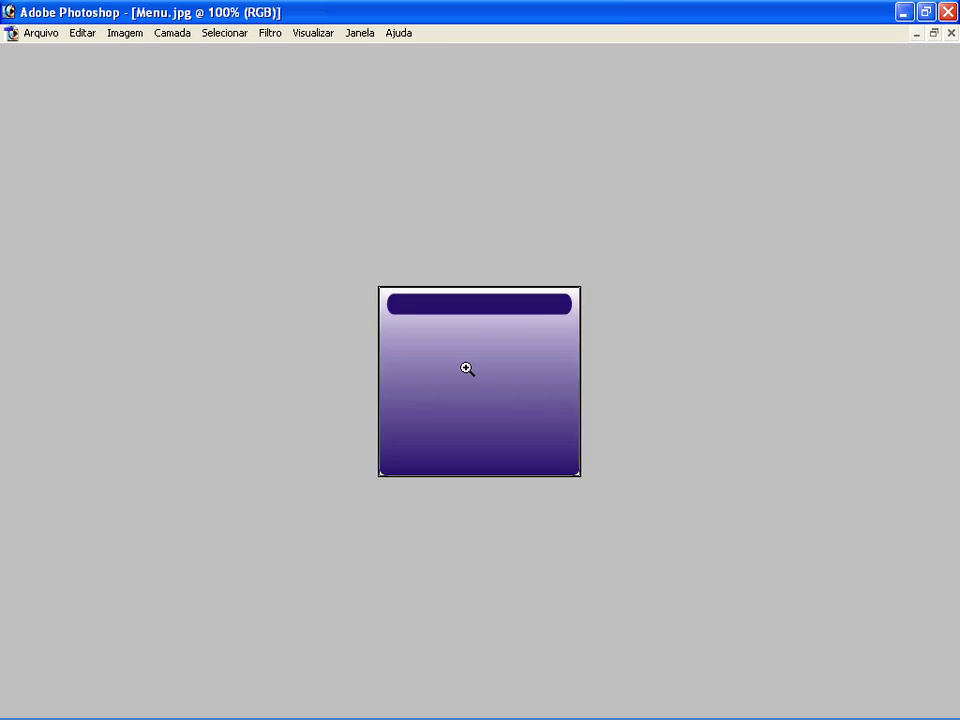
# - Examine the left edge of the Menu image up close for a light strip outside the gradient
pyautogui.click(467, 369)
pyautogui.click(393, 469)
pyautogui.press('c')
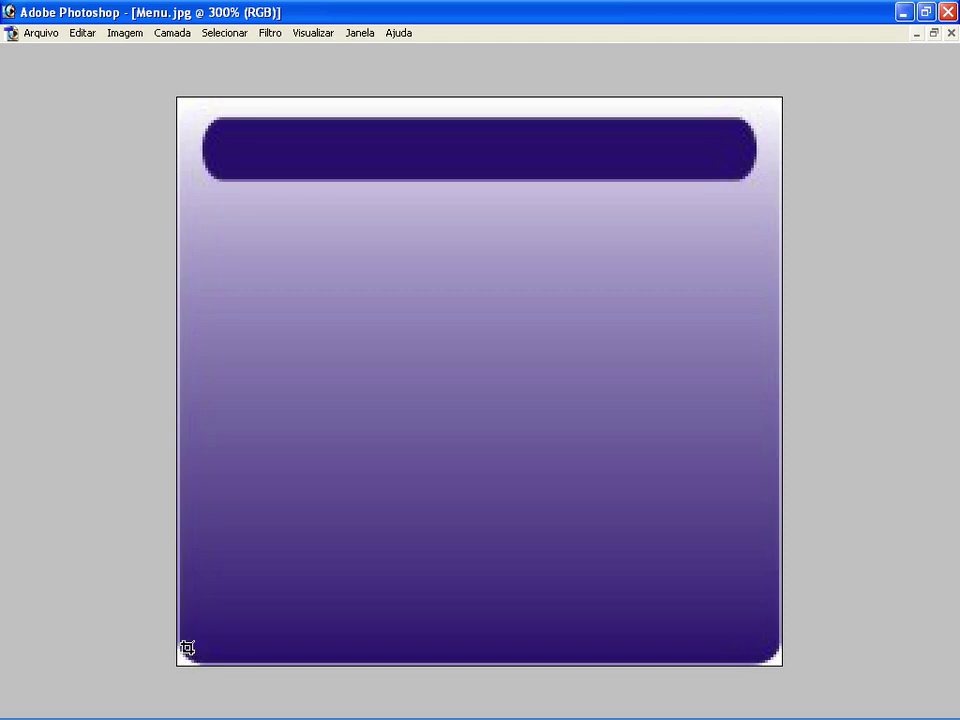
pyautogui.press('z')
pyautogui.moveTo(186, 437); pyautogui.dragTo(204, 465)
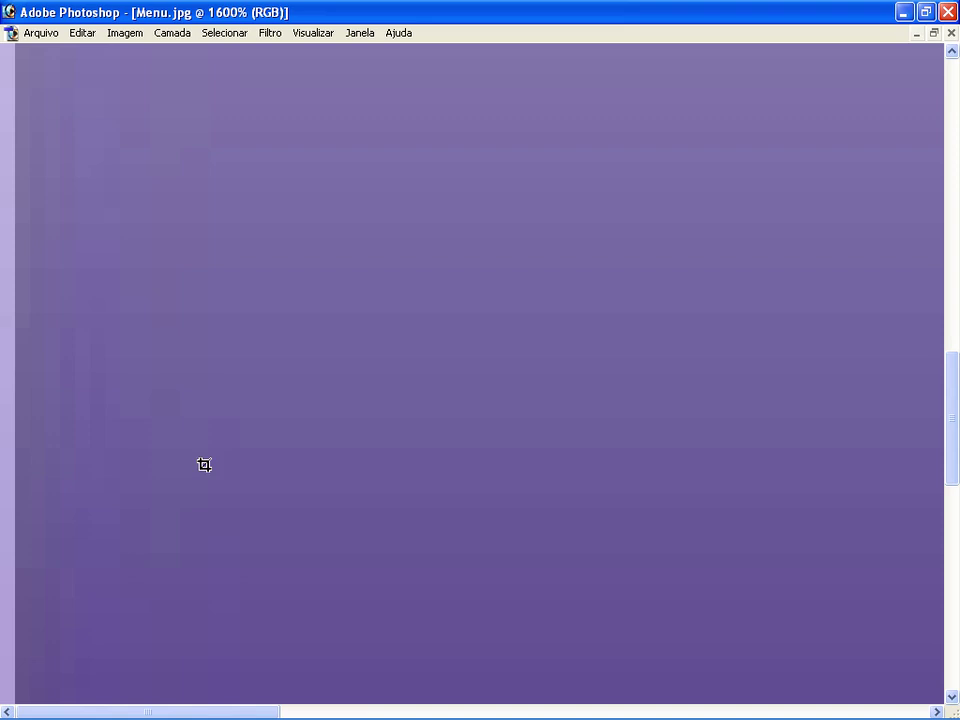
pyautogui.keyDown('alt'); pyautogui.click(142, 443); pyautogui.keyUp('alt')
pyautogui.keyDown('alt'); pyautogui.click(131, 437); pyautogui.keyUp('alt')
pyautogui.keyDown('alt'); pyautogui.click(131, 437); pyautogui.keyUp('alt')
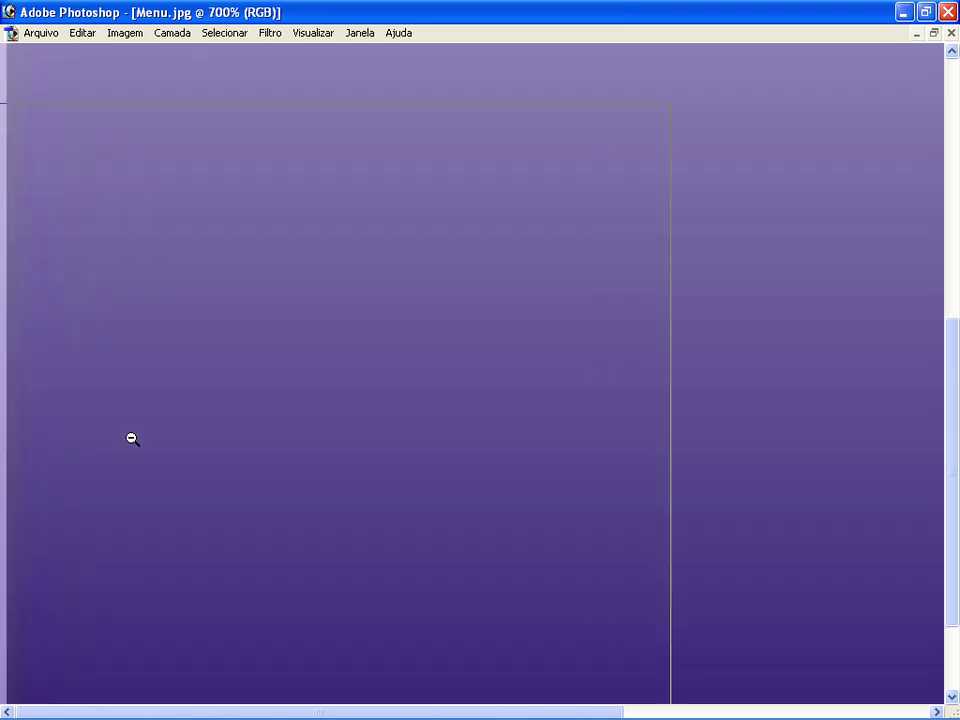
pyautogui.keyDown('alt'); pyautogui.click(131, 437); pyautogui.keyUp('alt')
pyautogui.keyDown('alt'); pyautogui.click(131, 437); pyautogui.keyUp('alt')
pyautogui.keyDown('alt'); pyautogui.click(118, 433); pyautogui.keyUp('alt')
# - Draw a crop frame around the entire Menu image
pyautogui.press('c')
pyautogui.press('z')
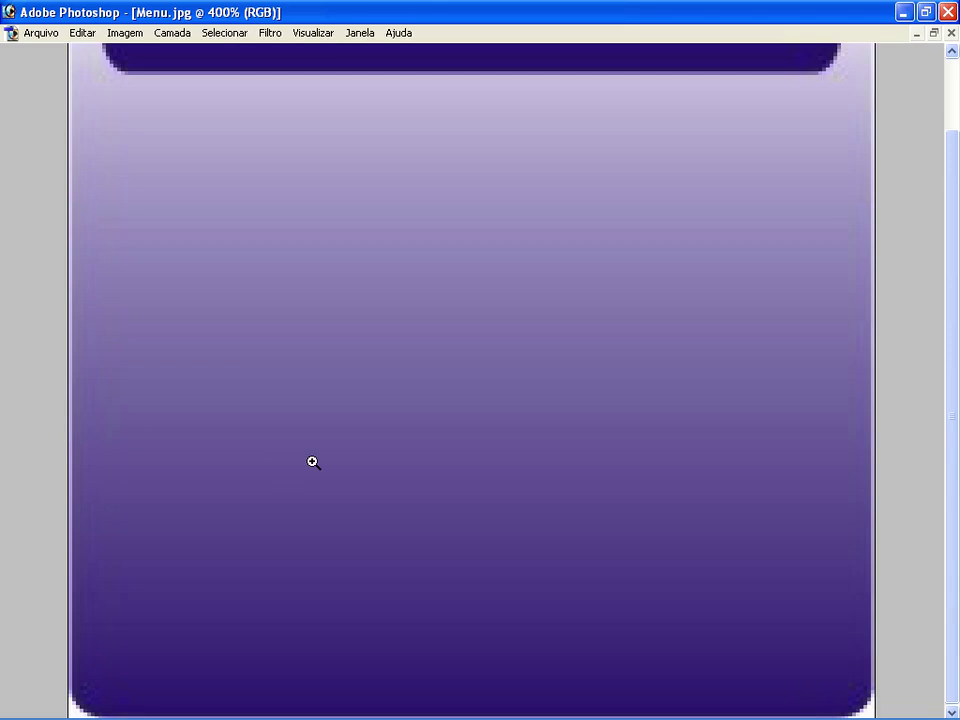
pyautogui.click(312, 459)
pyautogui.keyDown('alt'); pyautogui.click(310, 456); pyautogui.keyUp('alt')
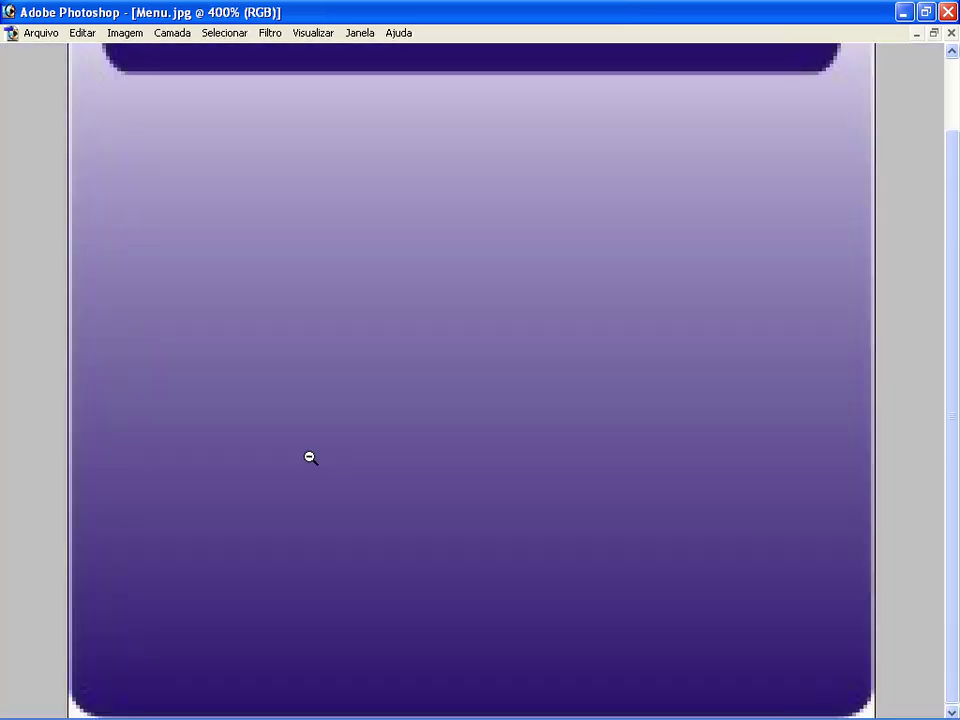
pyautogui.keyDown('alt'); pyautogui.click(310, 456); pyautogui.keyUp('alt')
pyautogui.press('Tab')
pyautogui.press('c')
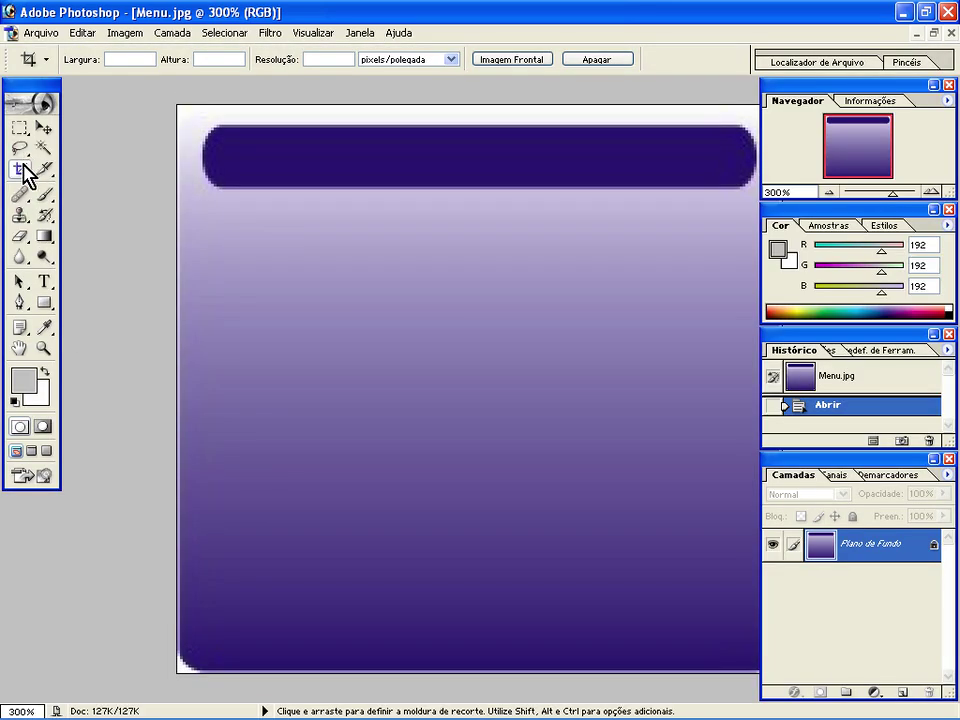
pyautogui.press('Tab')
pyautogui.moveTo(154, 81); pyautogui.dragTo(796, 716)
# - Move the crop frame's bottom and right edges inward to exclude the light strips bordering the purple panel
pyautogui.moveTo(471, 632); pyautogui.dragTo(531, 688)
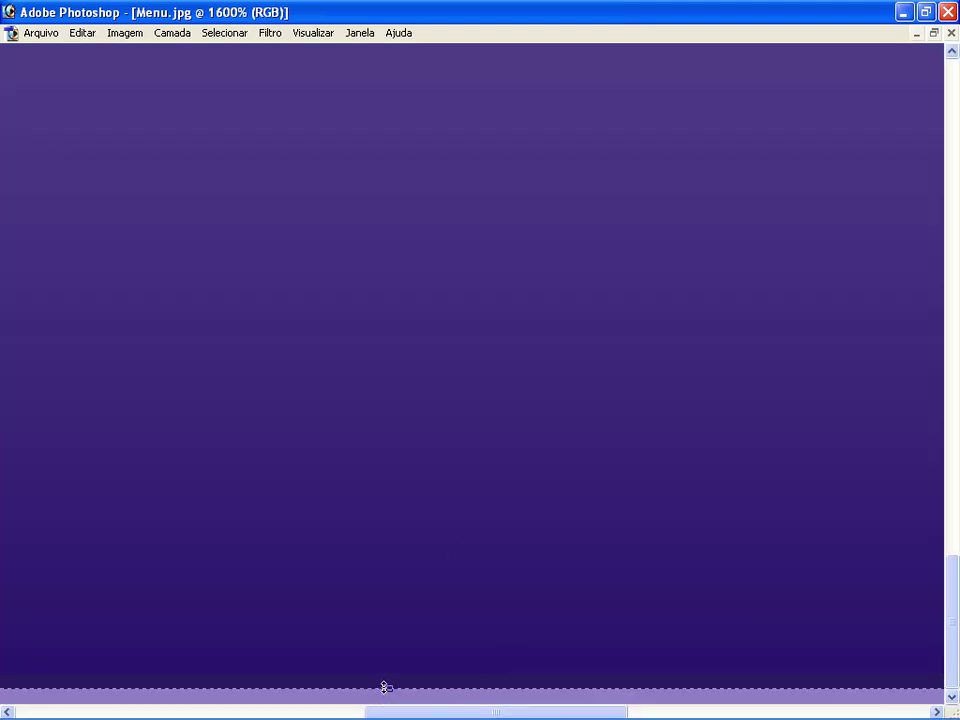
pyautogui.moveTo(383, 687); pyautogui.dragTo(385, 685)
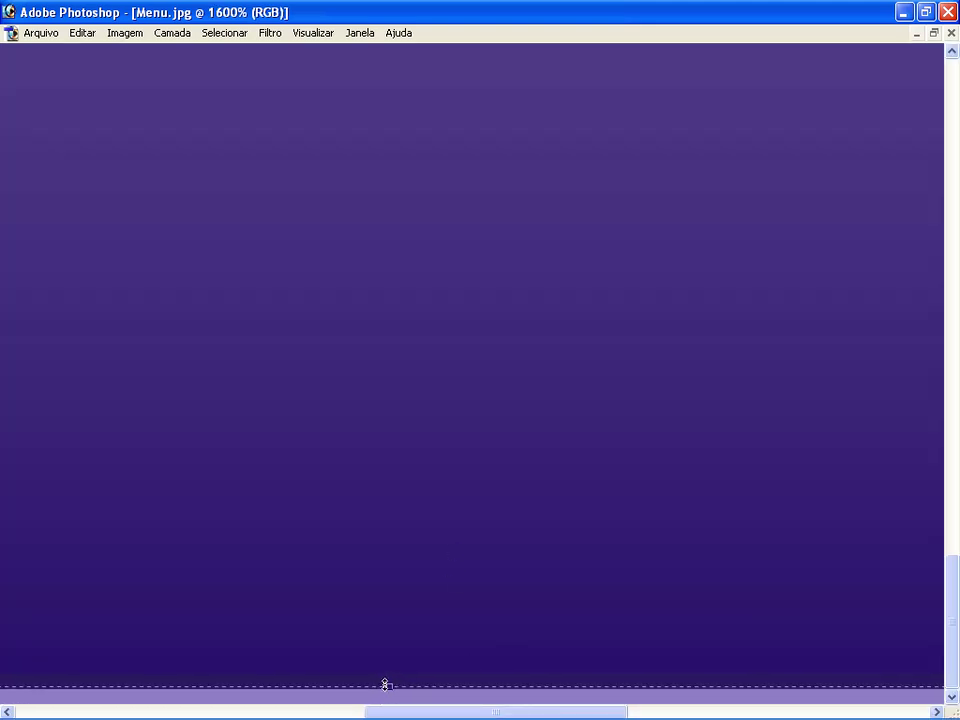
pyautogui.keyDown('alt'); pyautogui.click(767, 549); pyautogui.keyUp('alt')
pyautogui.keyDown('alt'); pyautogui.click(767, 549); pyautogui.keyUp('alt')
pyautogui.keyDown('alt'); pyautogui.click(767, 549); pyautogui.keyUp('alt')
pyautogui.keyDown('alt'); pyautogui.click(767, 549); pyautogui.keyUp('alt')
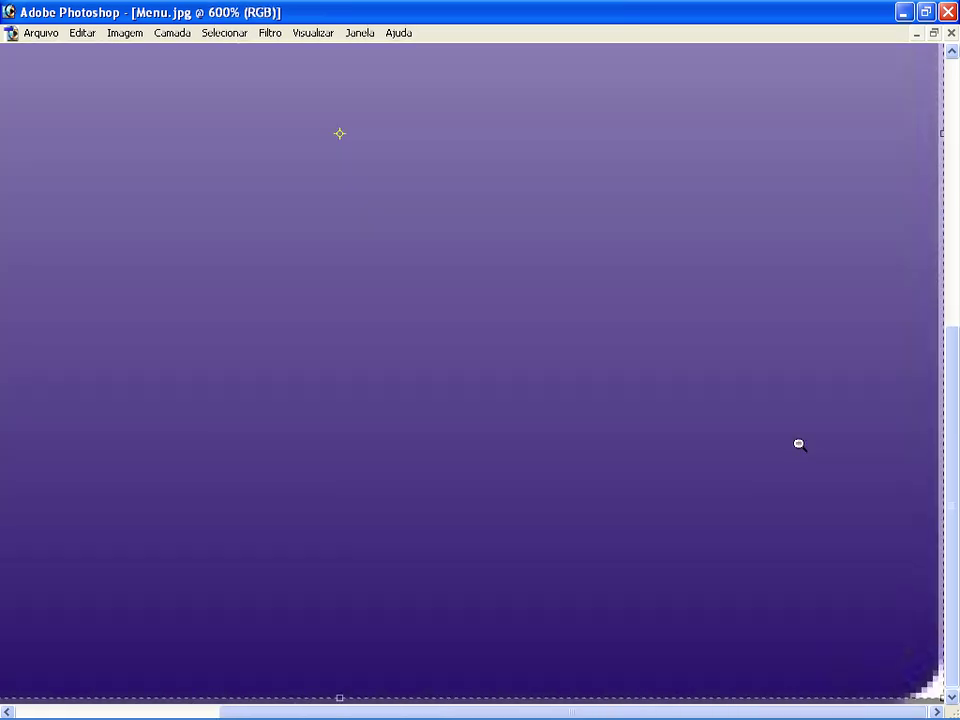
pyautogui.keyDown('alt'); pyautogui.click(806, 437); pyautogui.keyUp('alt')
pyautogui.keyDown('alt'); pyautogui.click(859, 360); pyautogui.keyUp('alt')
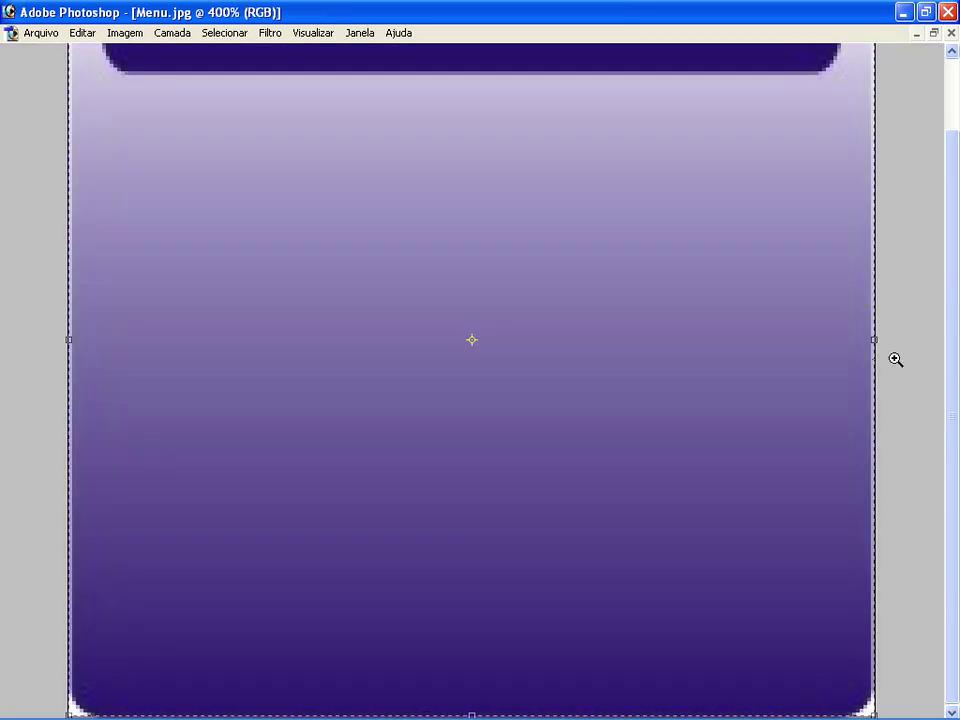
pyautogui.moveTo(895, 359); pyautogui.dragTo(725, 379)
pyautogui.moveTo(935, 399); pyautogui.dragTo(929, 405)
# - Move the crop frame's left edge inward past the light strip and apply the crop to the Menu image
pyautogui.moveTo(720, 711); pyautogui.dragTo(4, 709)
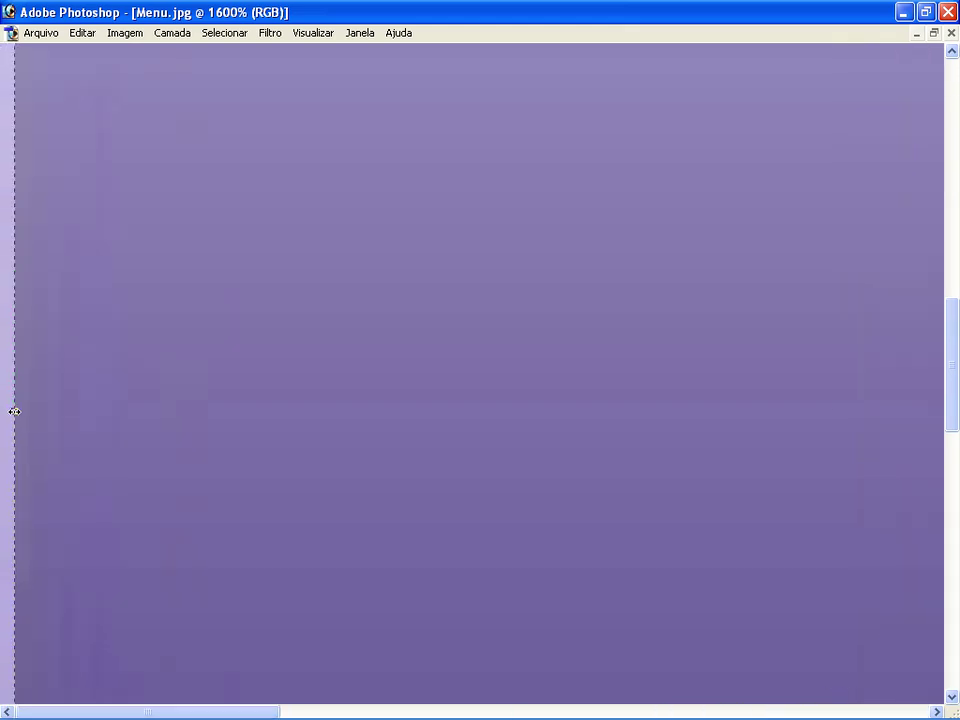
pyautogui.click(15, 411)
pyautogui.moveTo(948, 339); pyautogui.dragTo(952, 100)
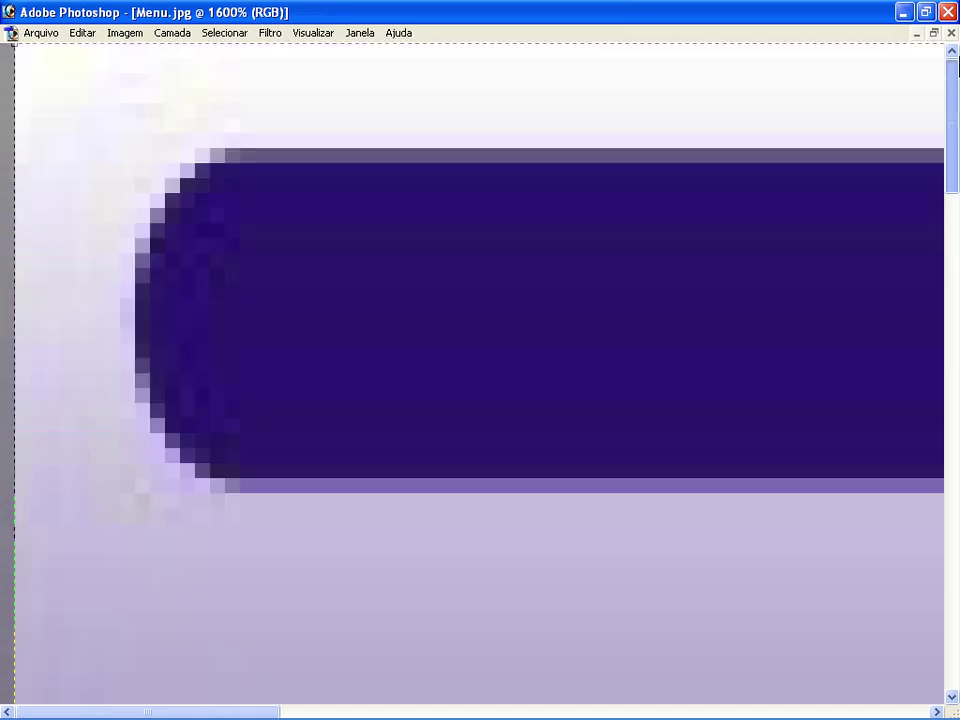
pyautogui.keyDown('alt'); pyautogui.click(536, 107); pyautogui.keyUp('alt')
pyautogui.keyDown('alt'); pyautogui.click(534, 103); pyautogui.keyUp('alt')
pyautogui.keyDown('alt'); pyautogui.click(534, 101); pyautogui.keyUp('alt')
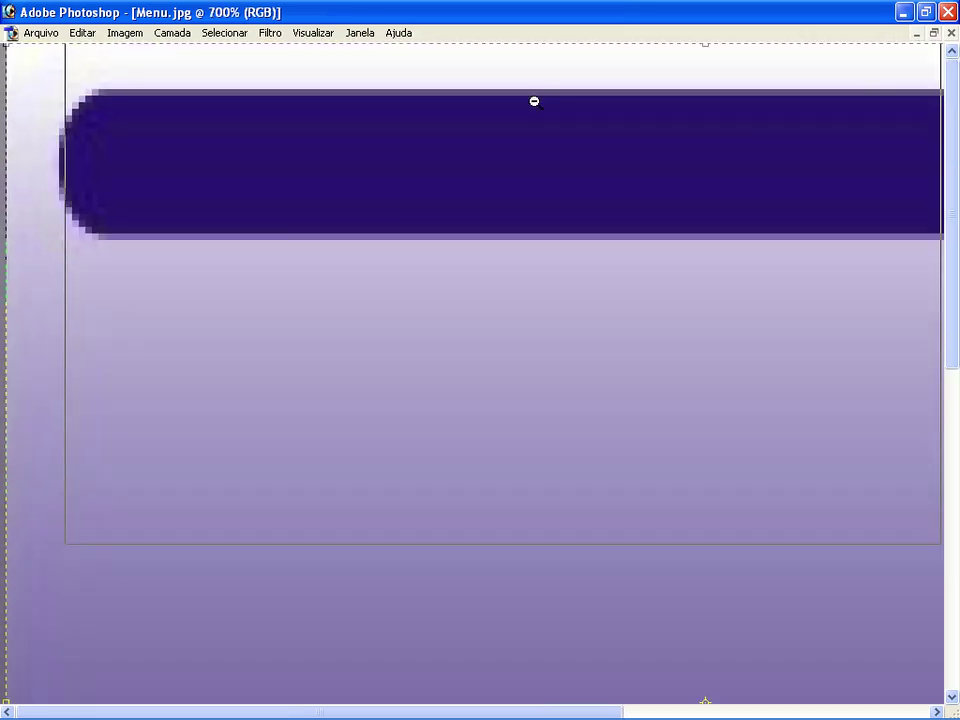
pyautogui.keyDown('alt'); pyautogui.click(534, 101); pyautogui.keyUp('alt')
pyautogui.keyDown('alt'); pyautogui.click(534, 100); pyautogui.keyUp('alt')
pyautogui.keyDown('alt'); pyautogui.click(534, 96); pyautogui.keyUp('alt')
pyautogui.keyDown('alt'); pyautogui.click(536, 94); pyautogui.keyUp('alt')
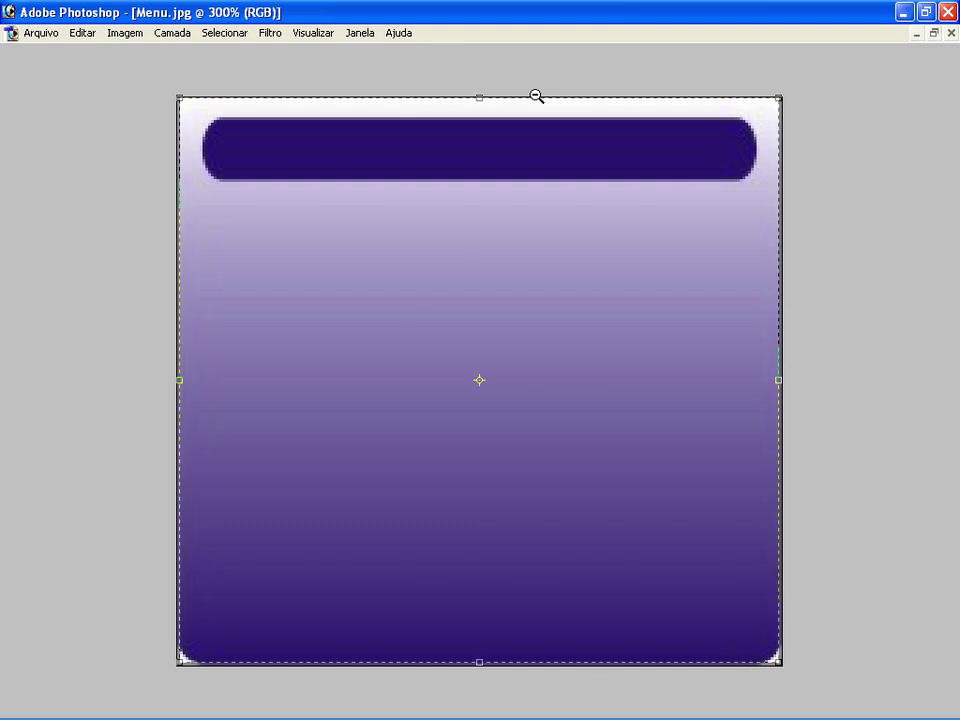
pyautogui.press('Escape')
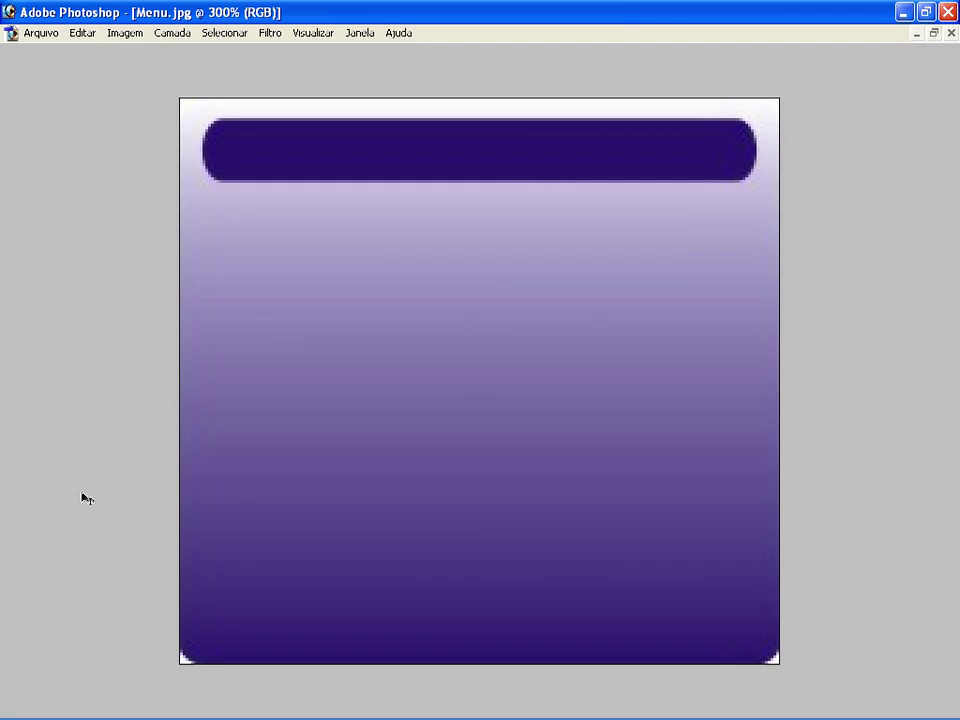
# - Select the entire cropped Menu image with the Rectangular Marquee tool
pyautogui.press('Tab')
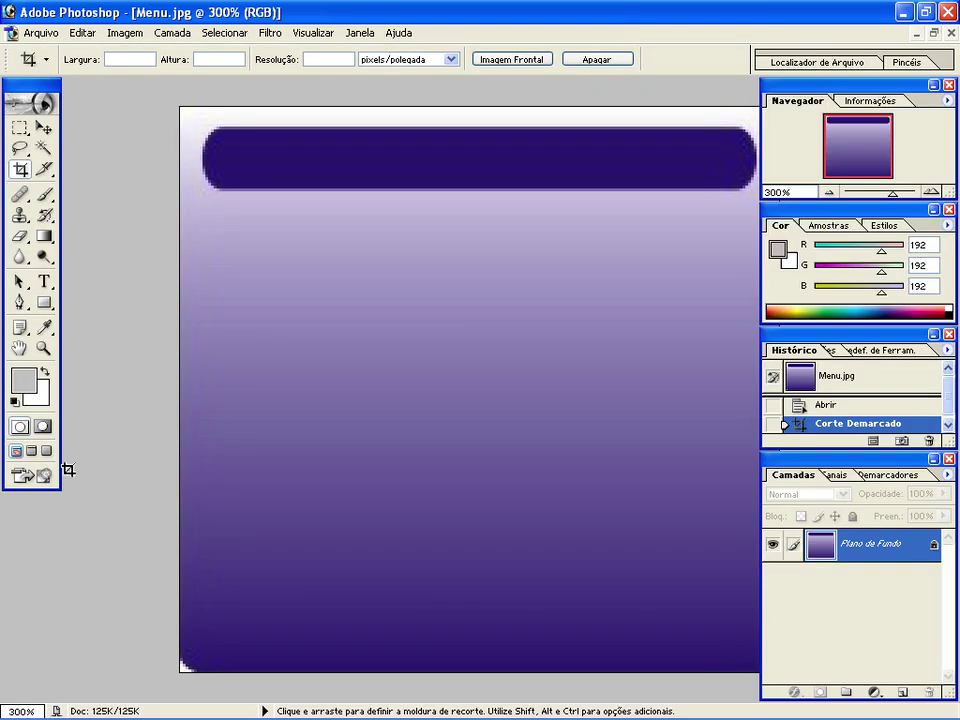
pyautogui.click(19, 128)
pyautogui.keyDown('ctrl'); pyautogui.keyDown('alt'); pyautogui.click(118, 236); pyautogui.keyUp('alt'); pyautogui.keyUp('ctrl')
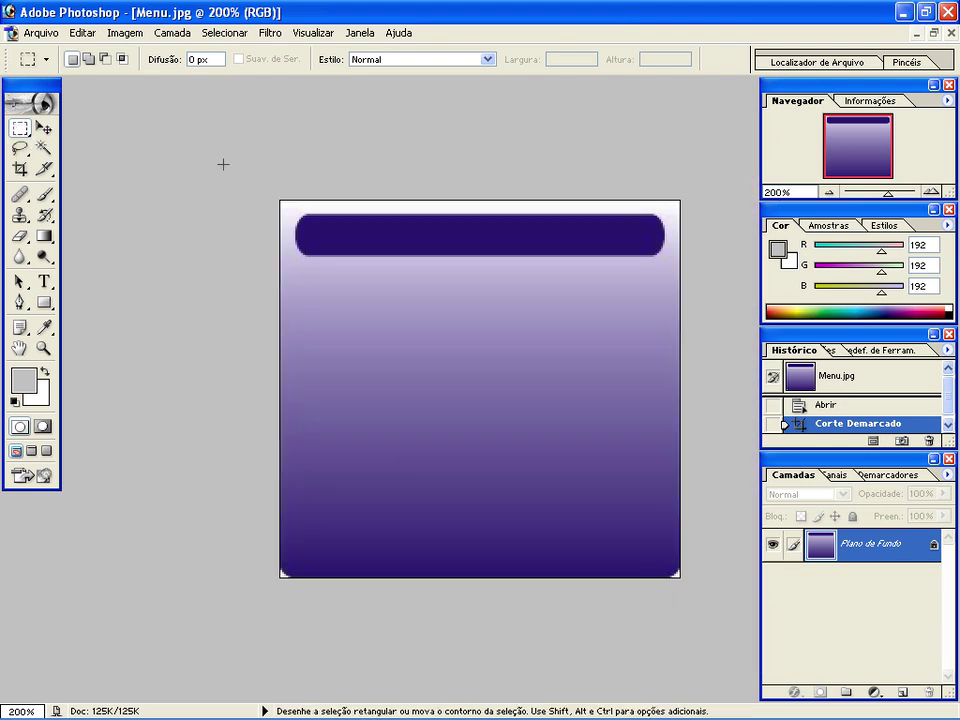
pyautogui.moveTo(479, 510); pyautogui.dragTo(707, 628)
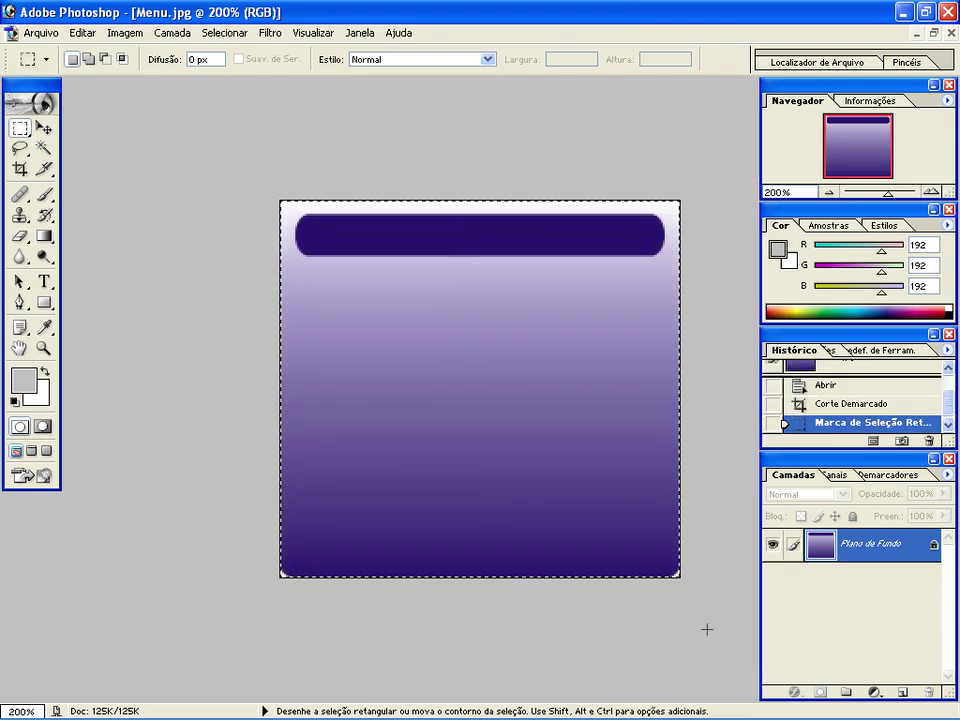